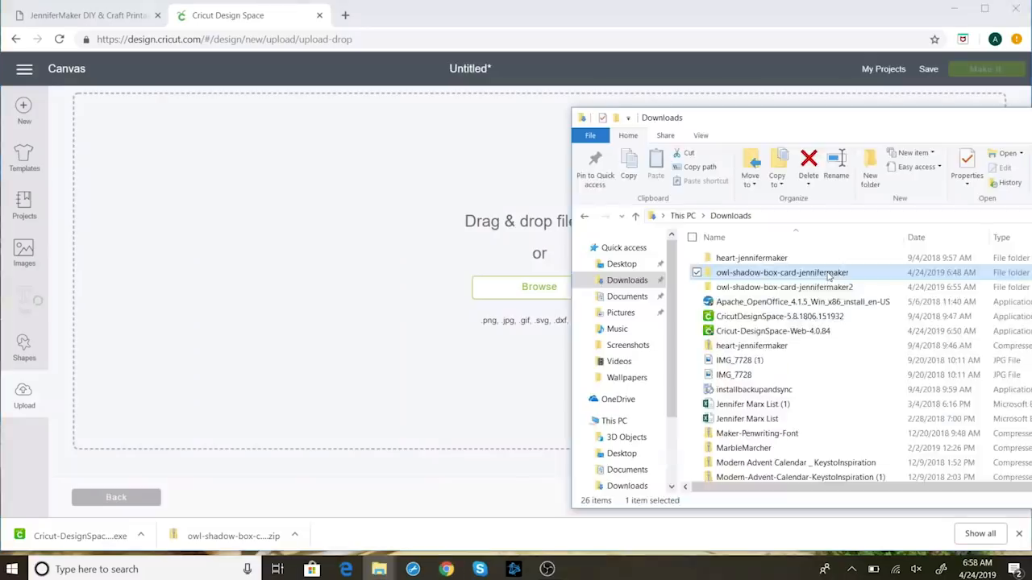
Step: Drag owl-shadow-card-jennifermaker from the extracted owl subfolder into the Design Space upload area
double_click(827, 276)
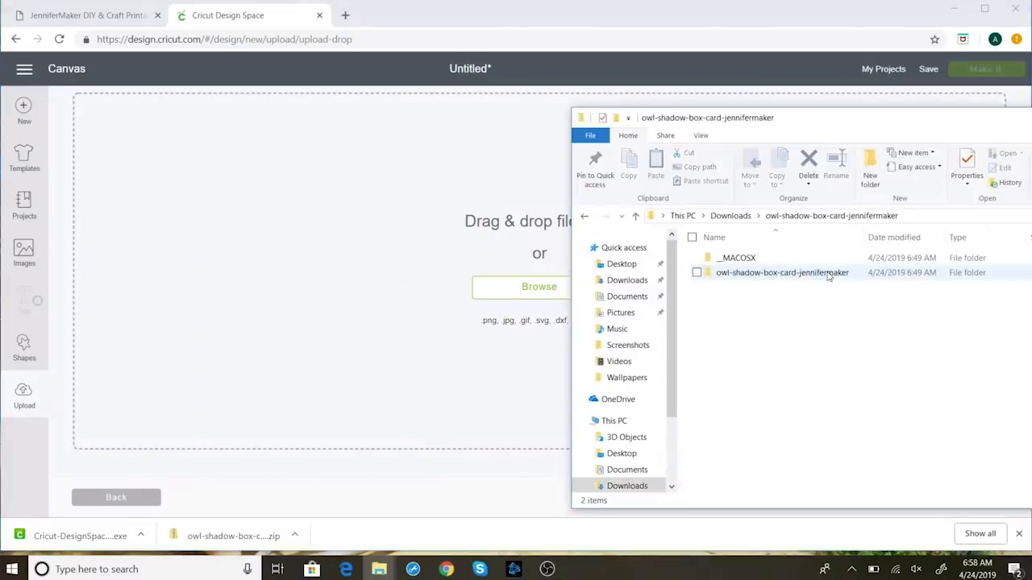
double_click(814, 275)
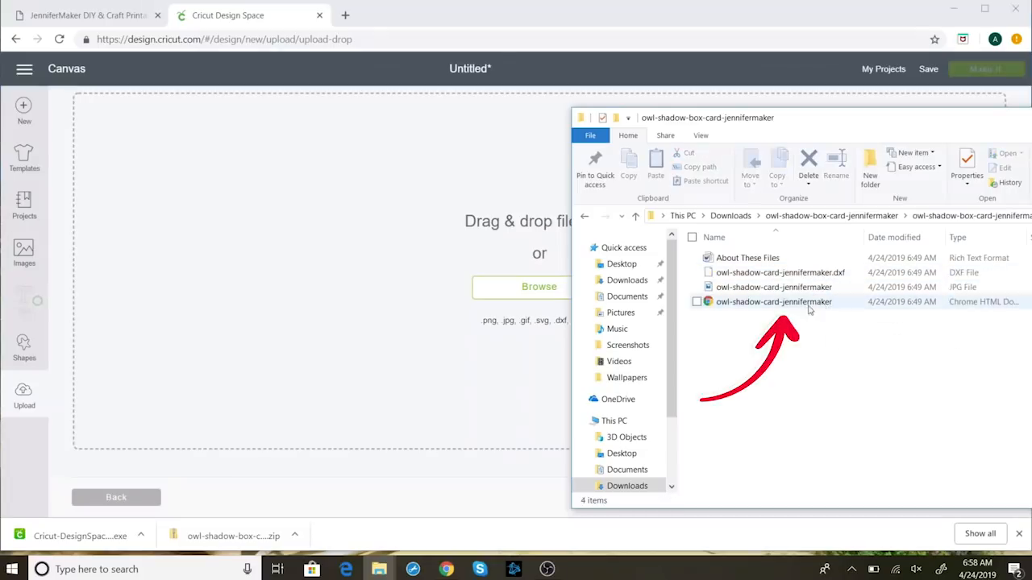
click(807, 307)
drag(807, 306, 394, 373)
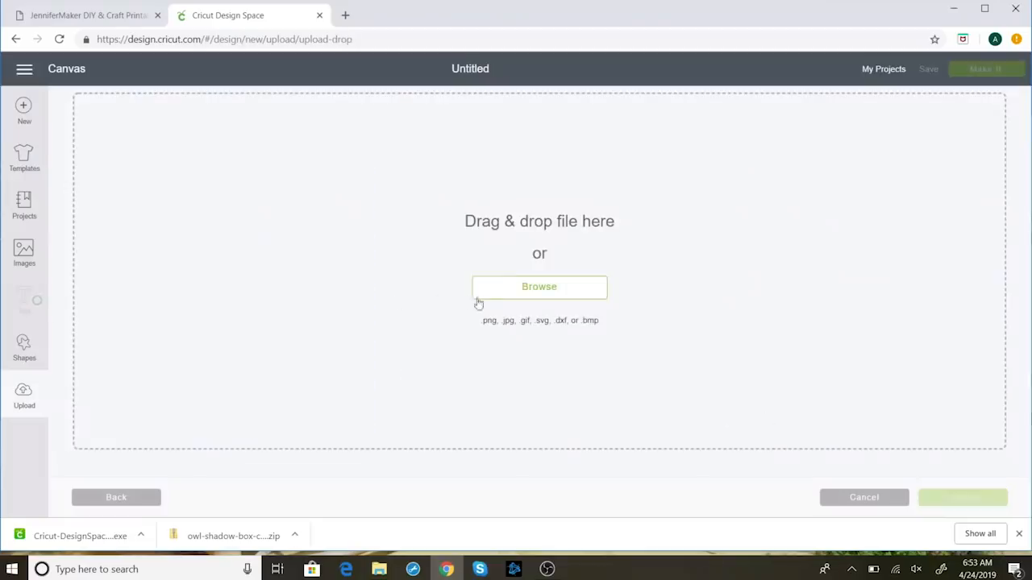
Step: Try uploading the zipped owl download, which is rejected as unsupported, then reopen the file picker
click(503, 298)
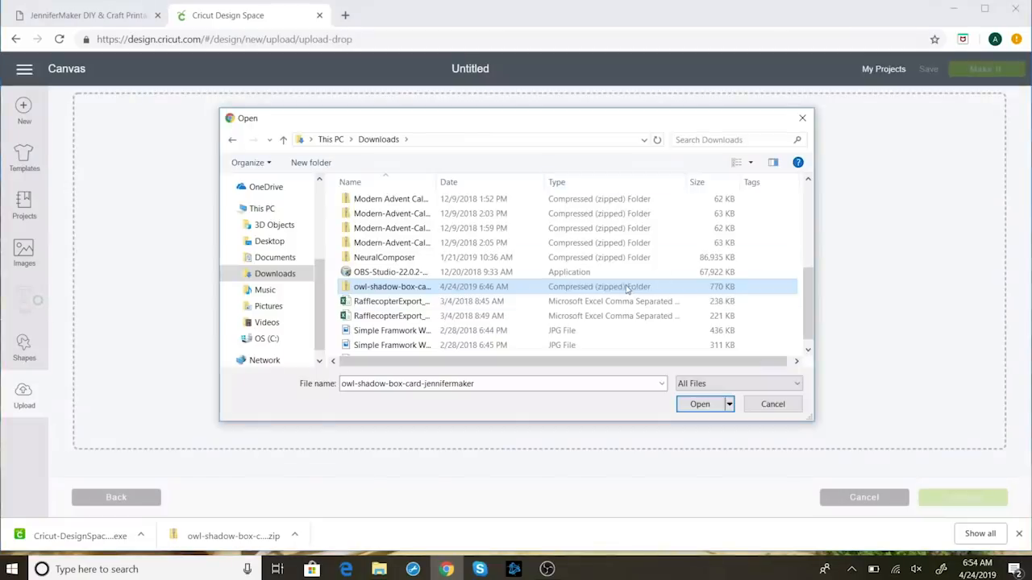
click(698, 404)
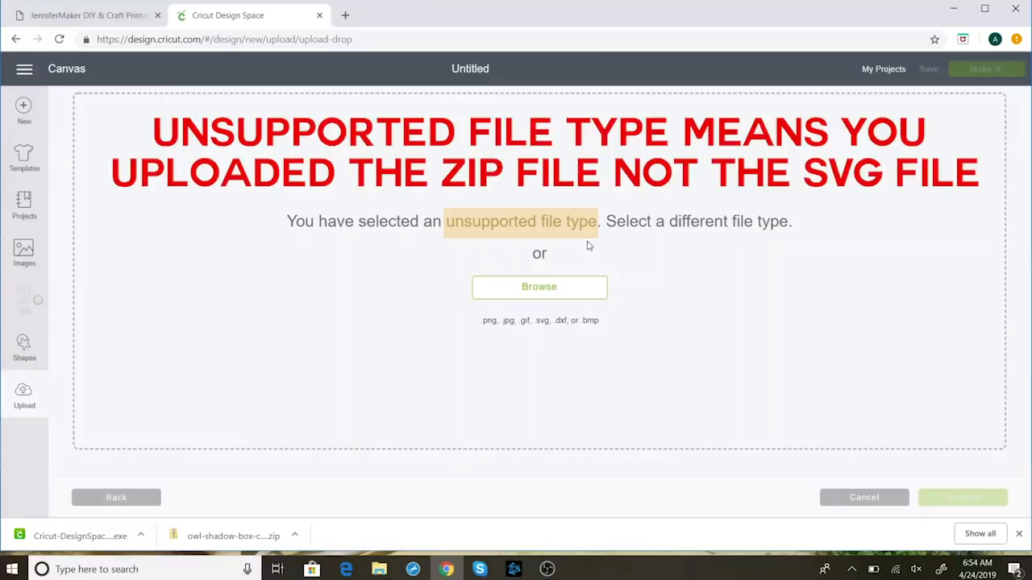
click(580, 292)
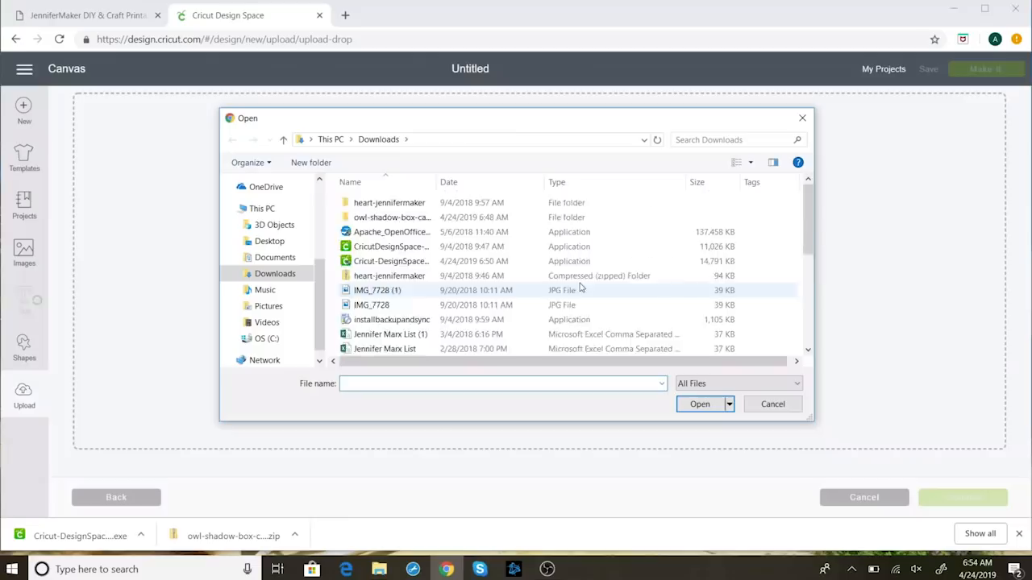
Step: Extract the owl shadow box zip into Downloads
scroll(580, 279, down, 5)
click(581, 275)
right_click(580, 275)
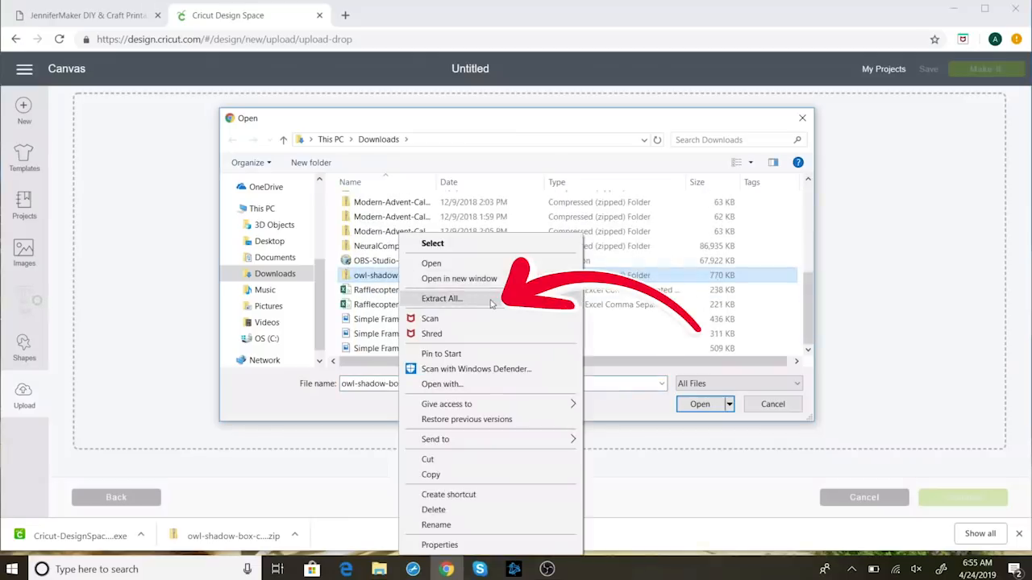
click(442, 298)
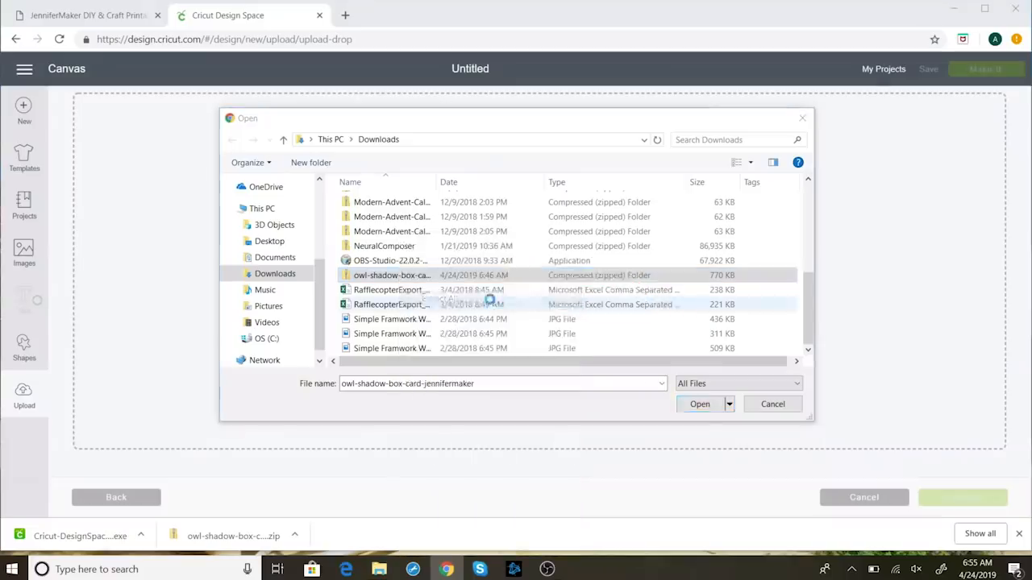
click(623, 421)
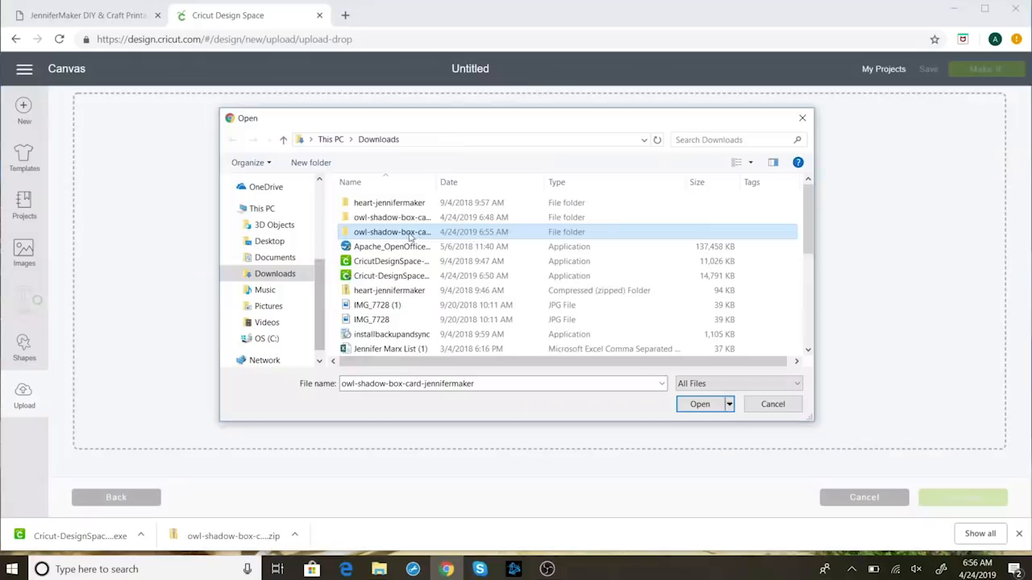
Step: Upload owl-shadow-card-jennifermaker from the extracted owl-shadow-box-card-jennifermaker subfolder
double_click(411, 234)
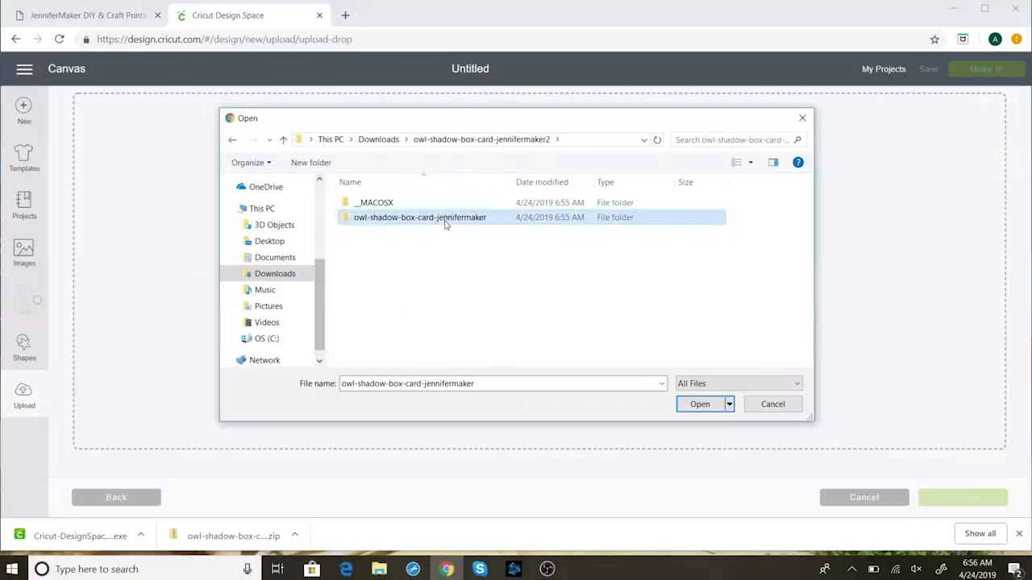
double_click(444, 220)
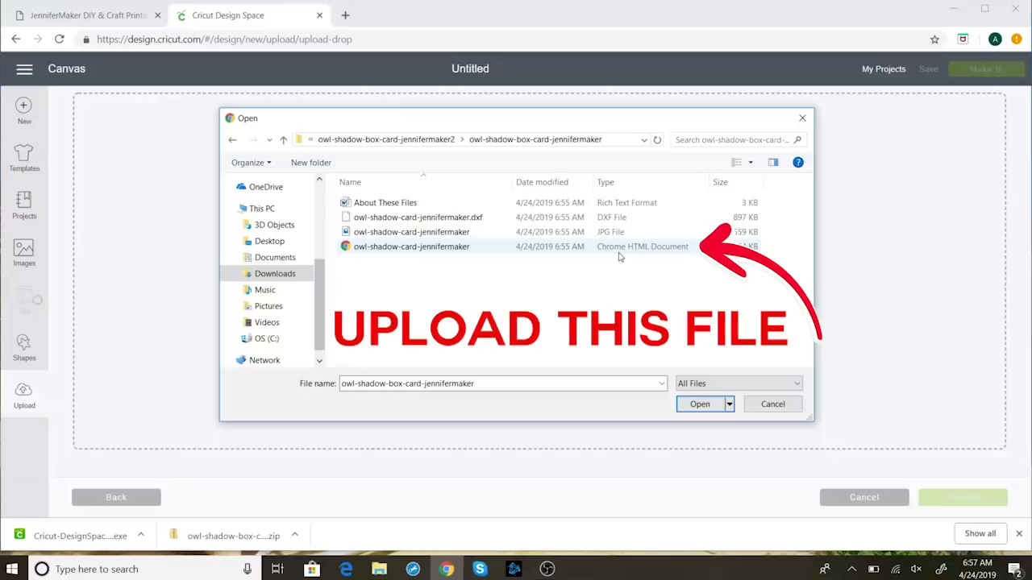
click(466, 249)
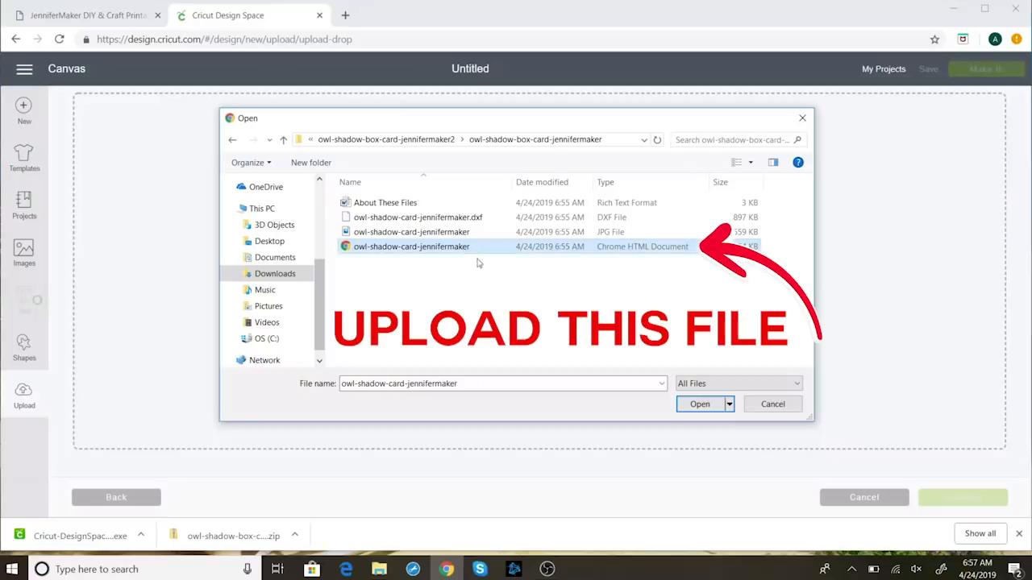
click(702, 405)
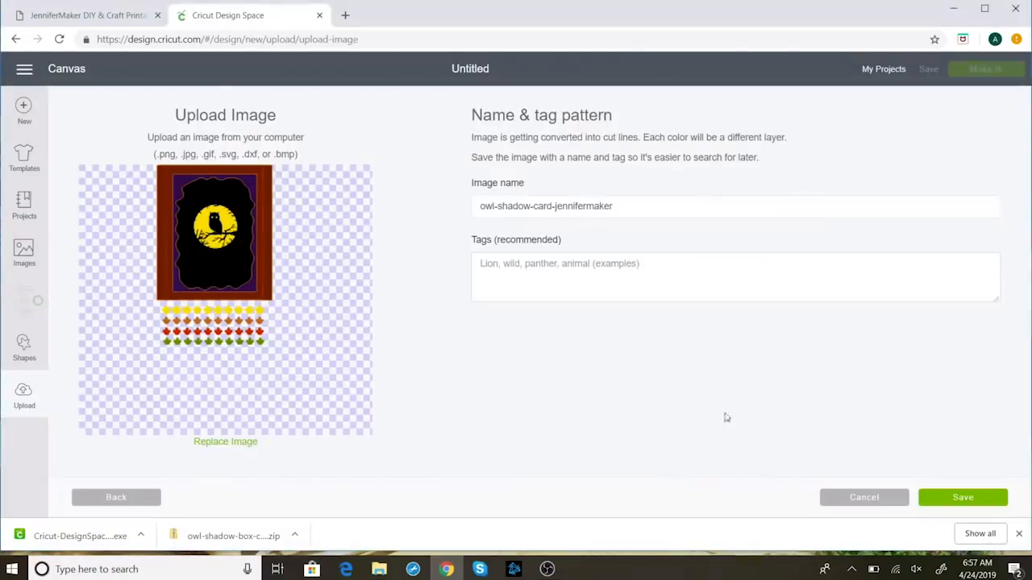
Step: Tag the uploaded owl image 'owl shadow box card' and save it
click(525, 269)
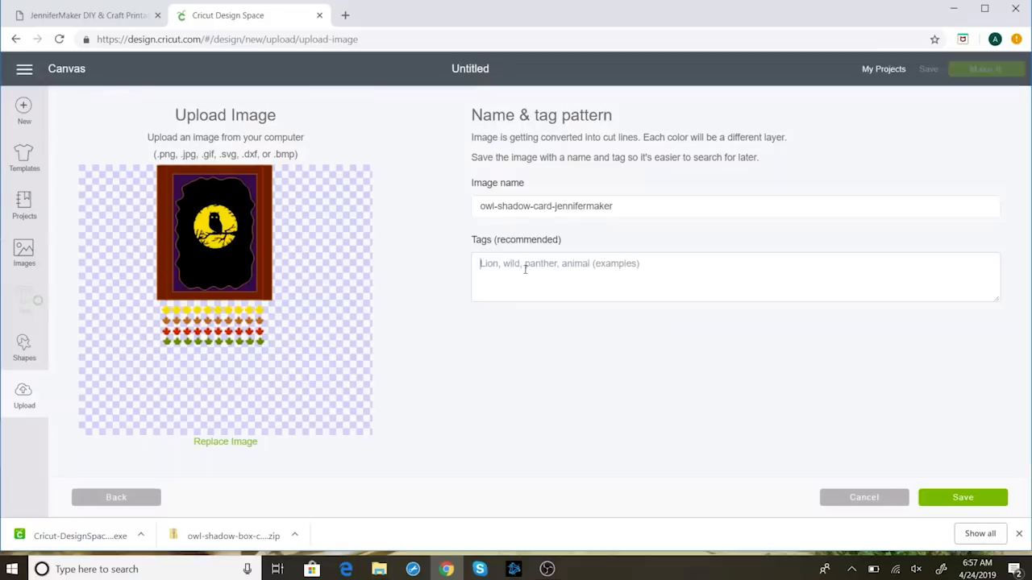
text(ow)
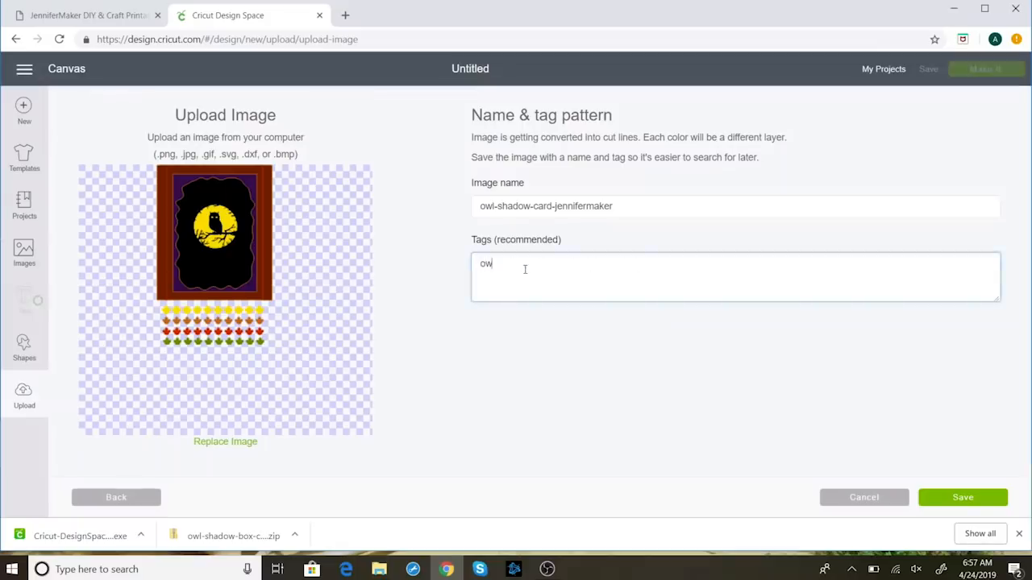
text(l shadow)
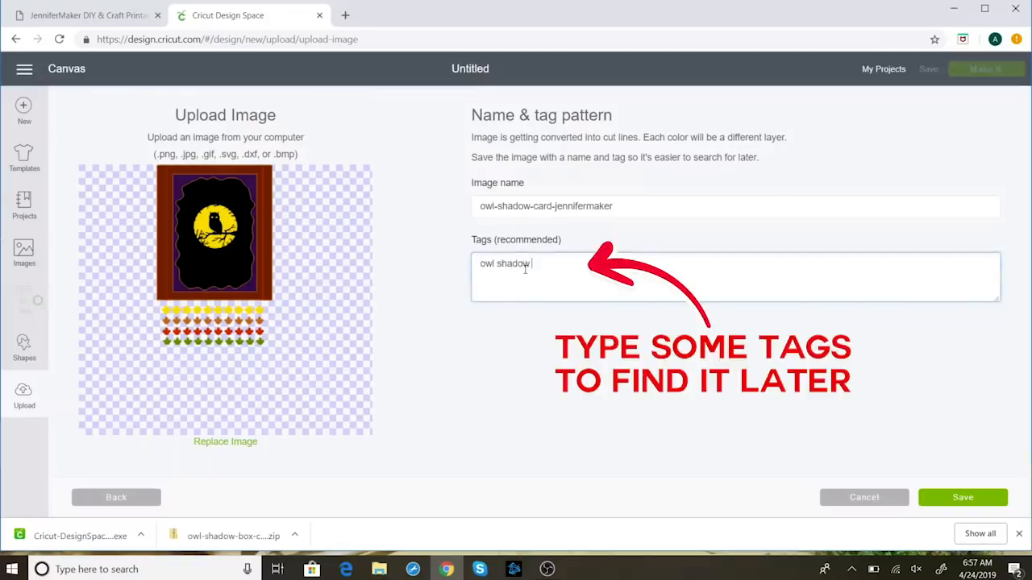
text( box card)
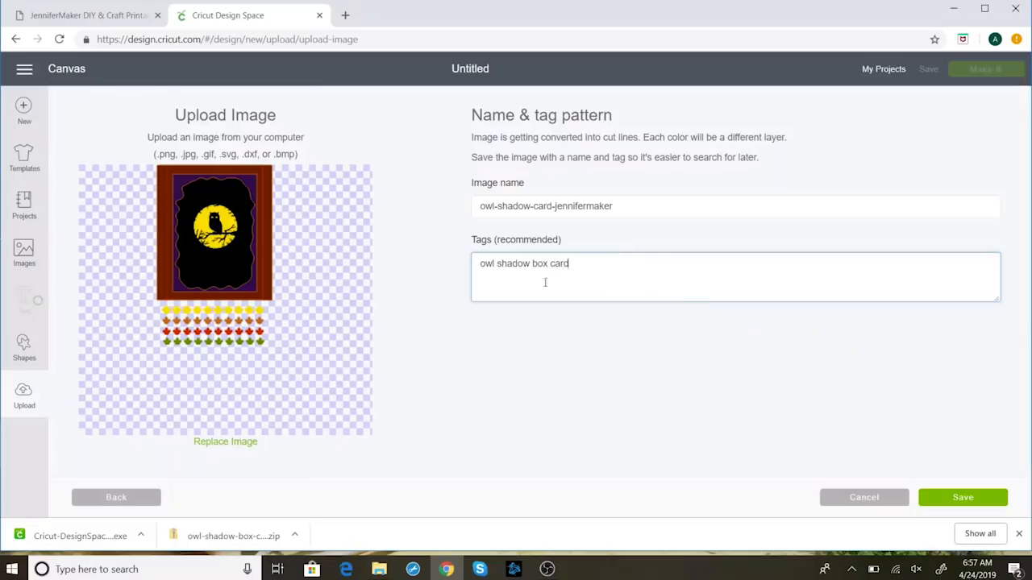
click(957, 498)
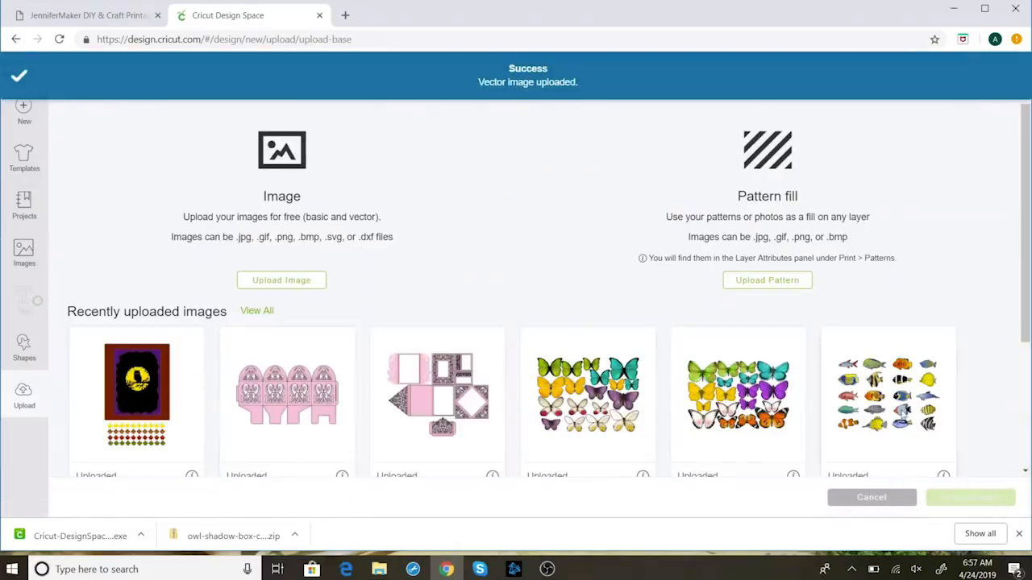
Step: Insert the owl card thumbnail from Recently uploaded images onto the canvas at 5.444 by 8.488
click(171, 379)
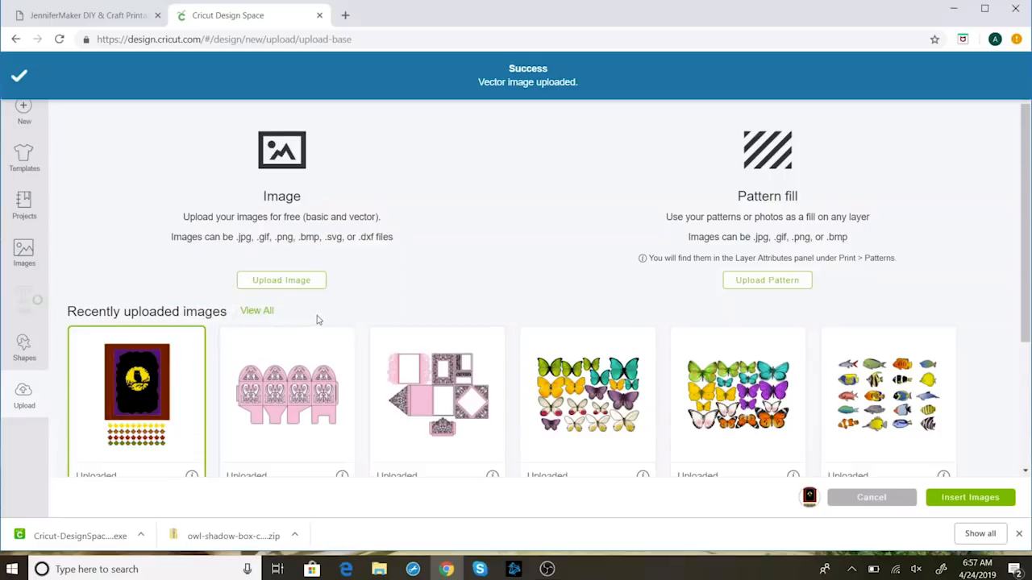
scroll(317, 320, down, 3)
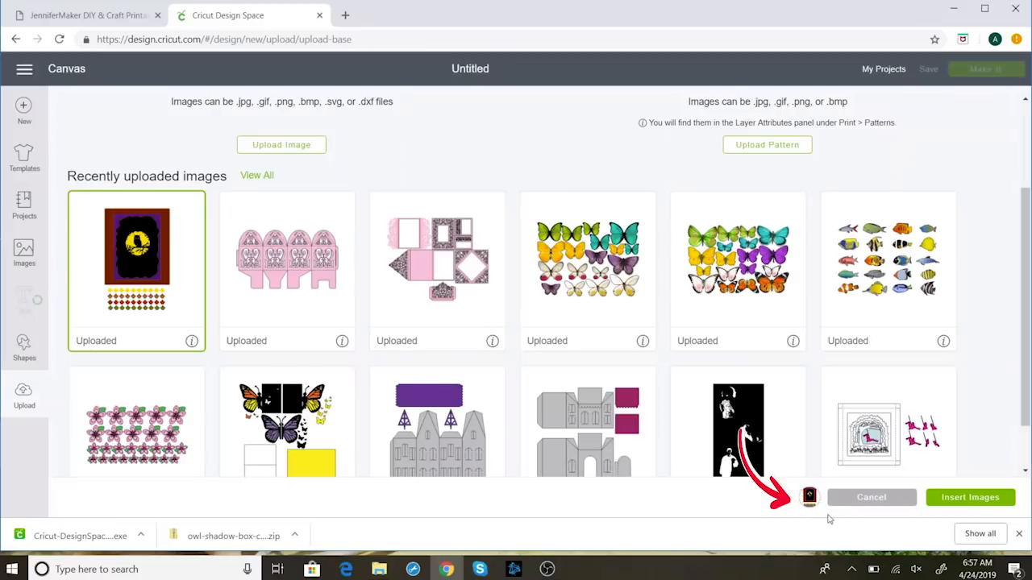
click(967, 498)
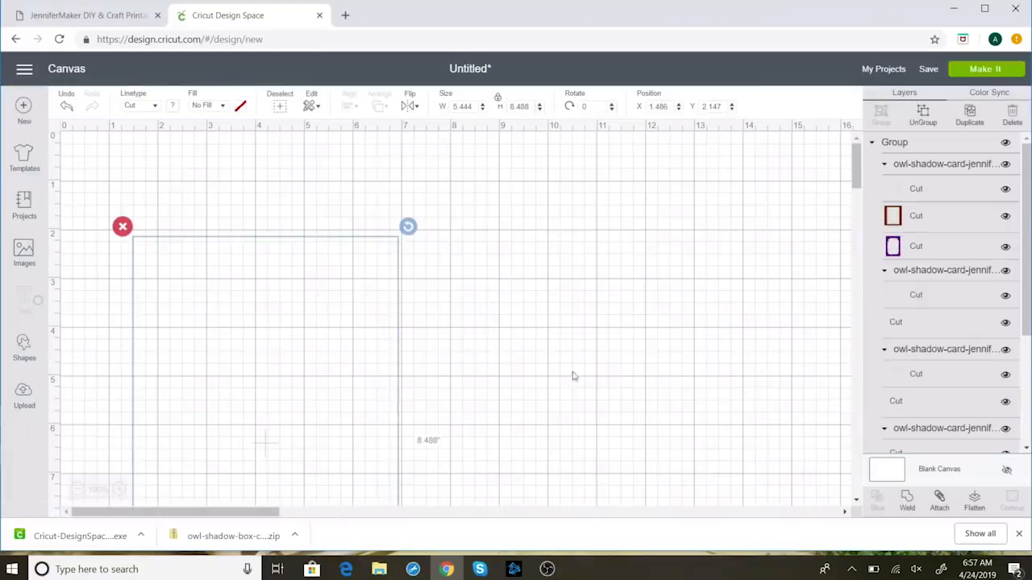
Step: Inspect the owl card and its leaf rows, then nudge the design up and left
scroll(681, 379, down, 3)
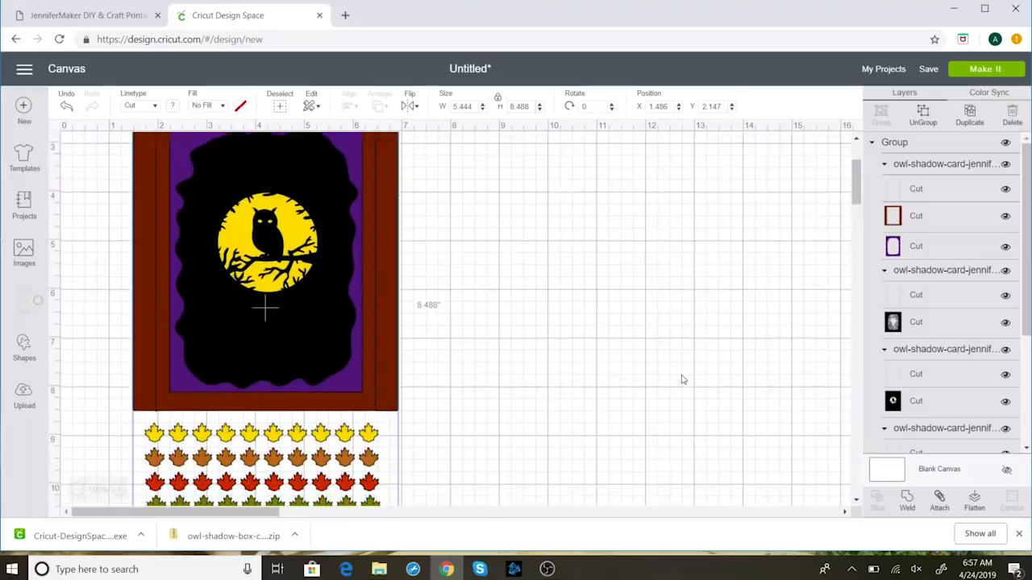
scroll(709, 370, up, 3)
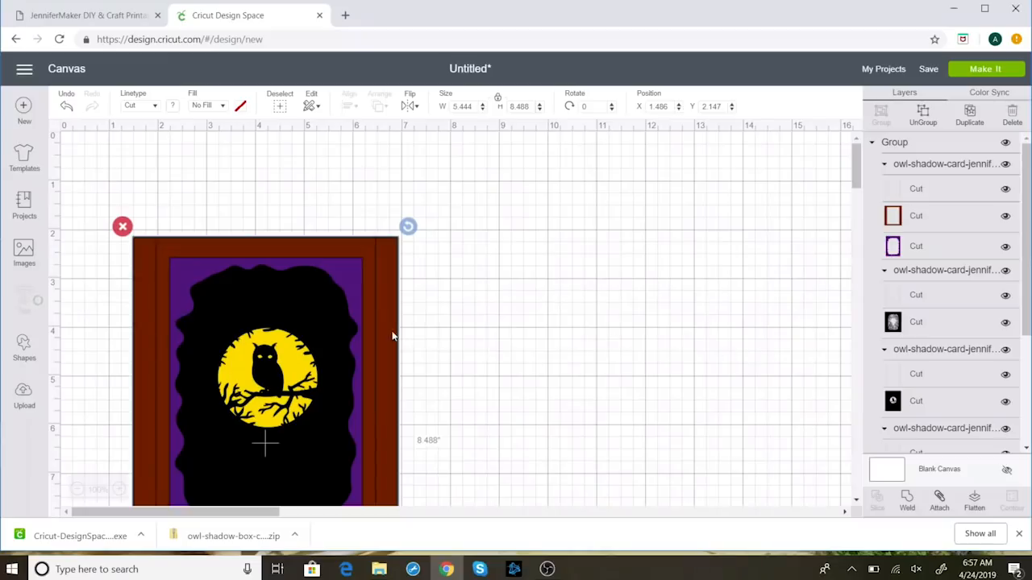
drag(395, 337, 378, 246)
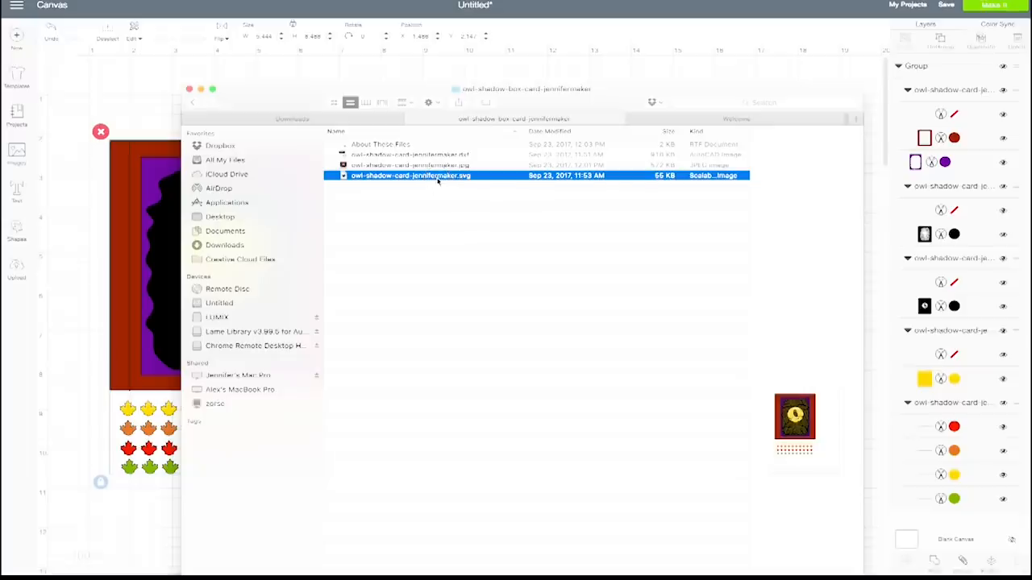
Step: Quit the Inkscape preview and drag owl-shadow-card-jennifermaker.svg from Finder onto the Design Space canvas
click(436, 175)
click(432, 180)
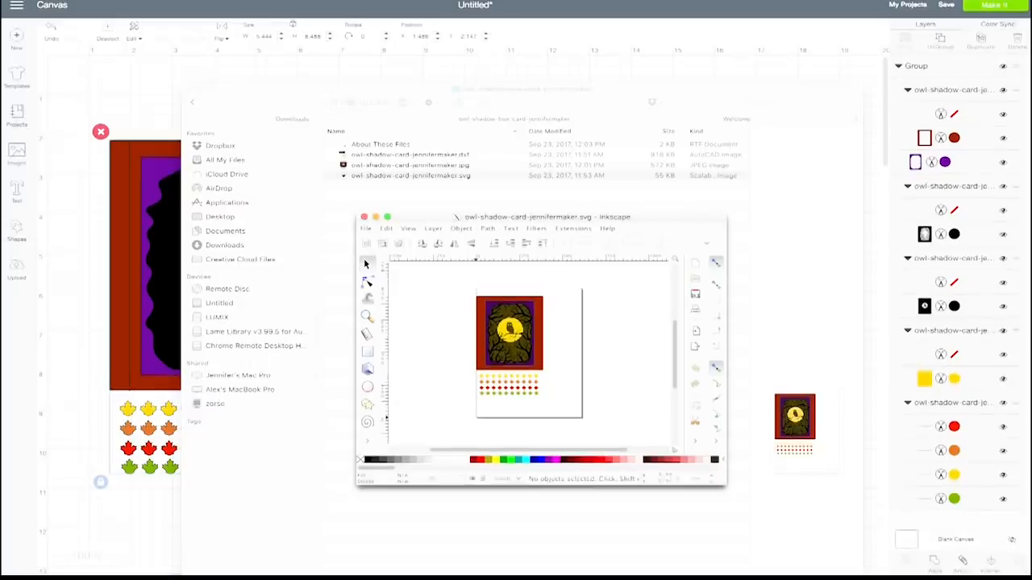
key(super+q)
click(381, 191)
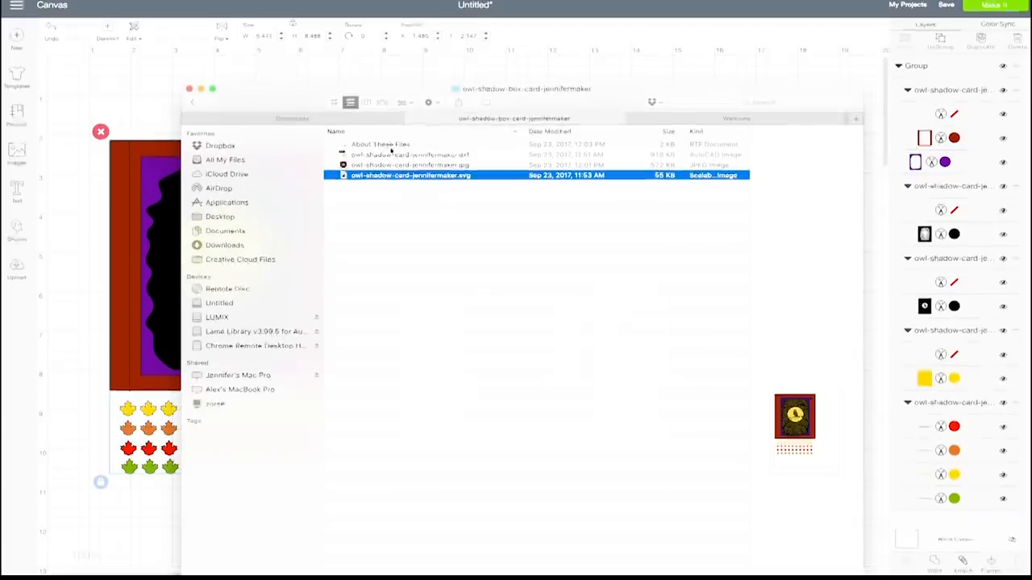
drag(274, 95, 501, 97)
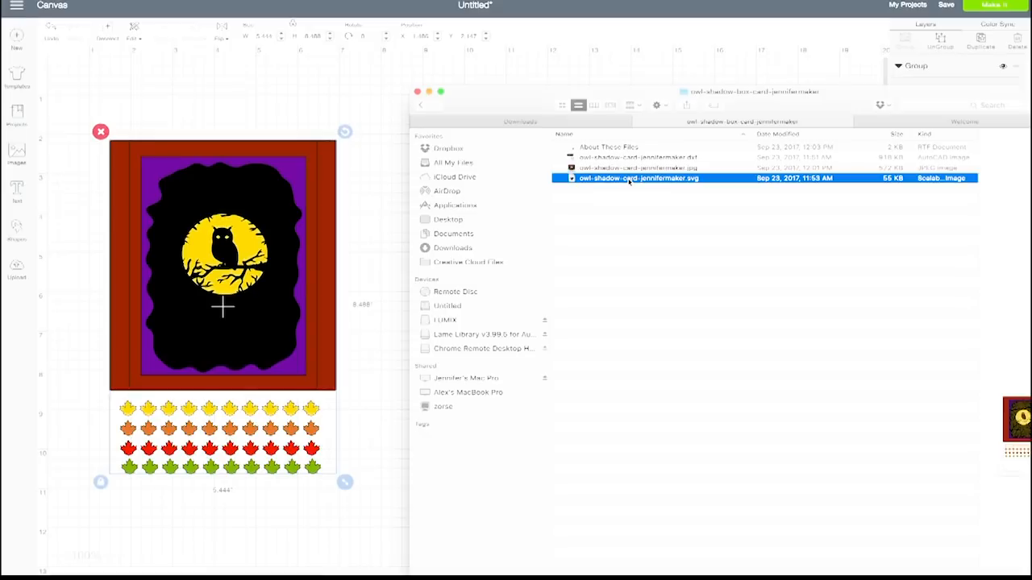
drag(630, 181, 272, 94)
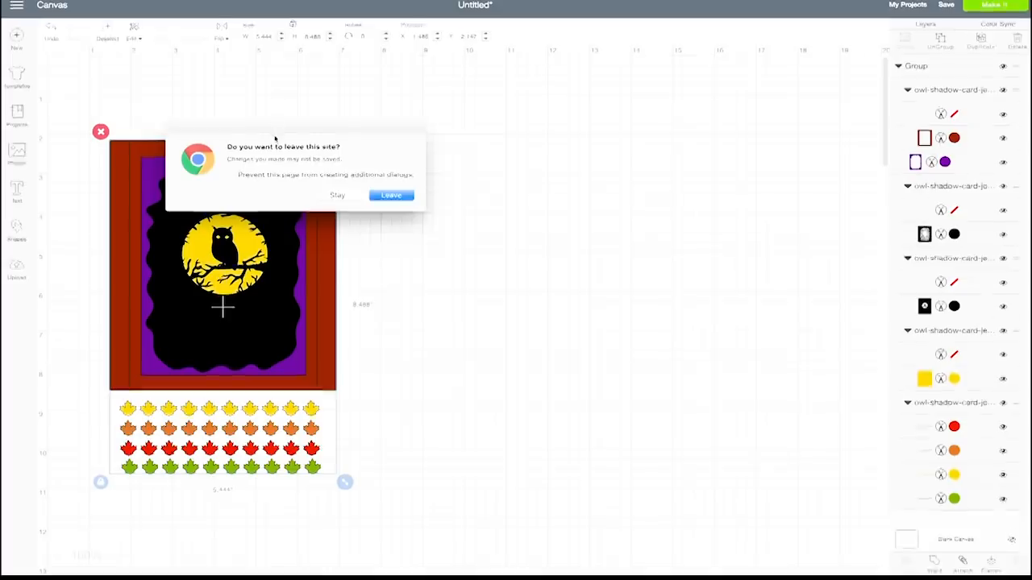
Step: Leave the unsaved owl canvas and select the owl-shadow-card-jennifermaker SVG for upload
click(394, 199)
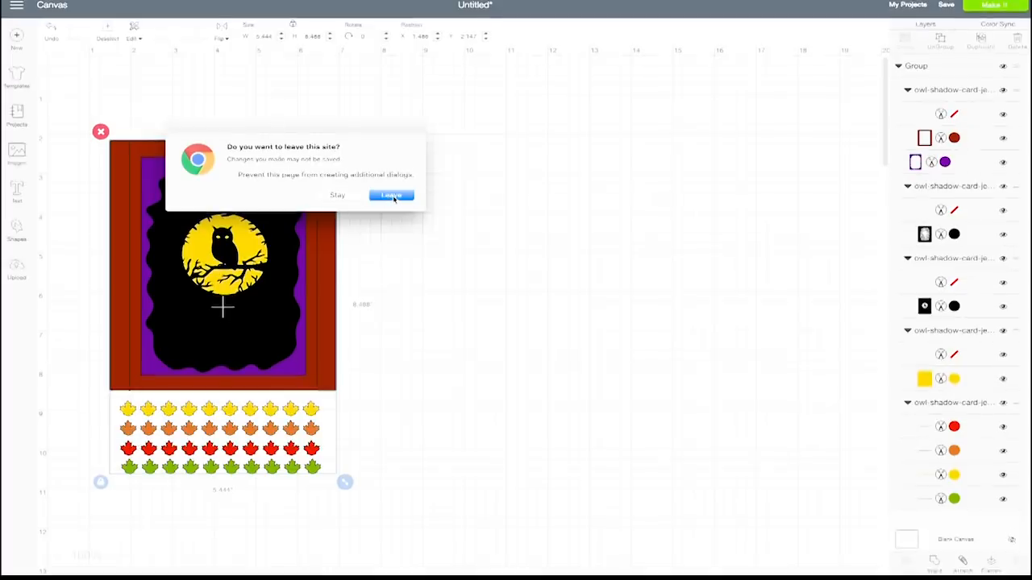
click(393, 198)
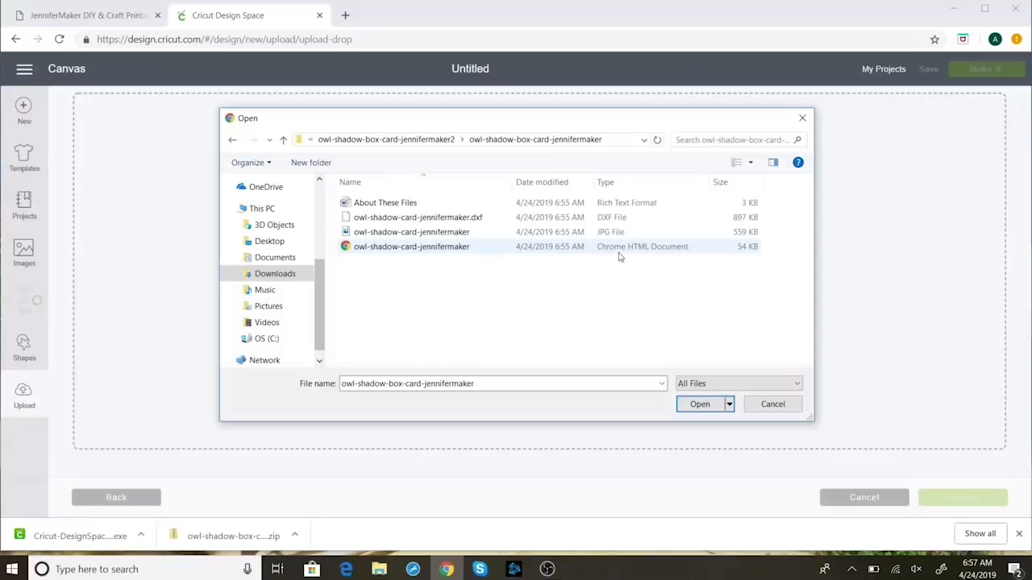
click(466, 252)
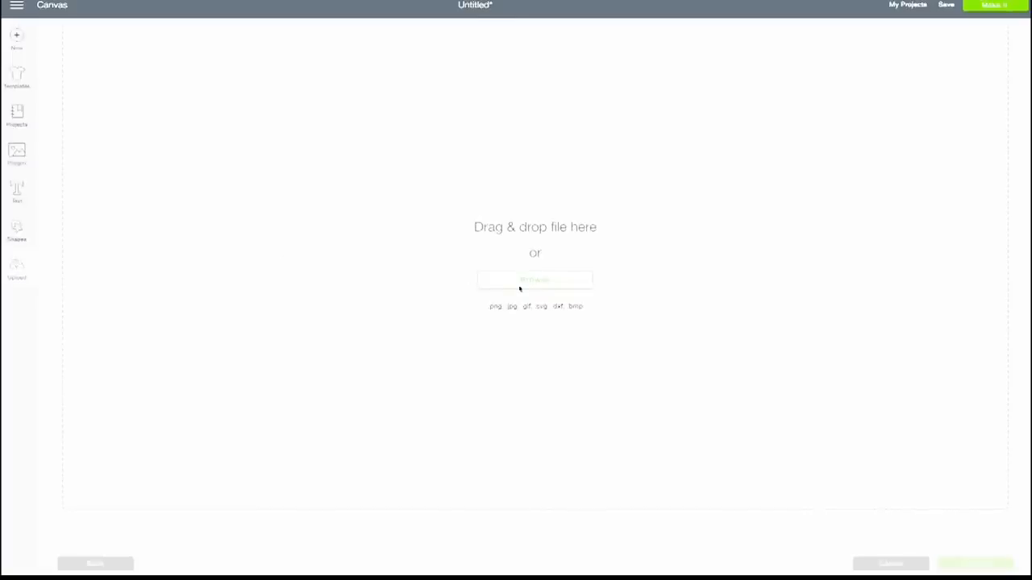
Step: Open the owl card JPG for upload, then cancel it
click(535, 287)
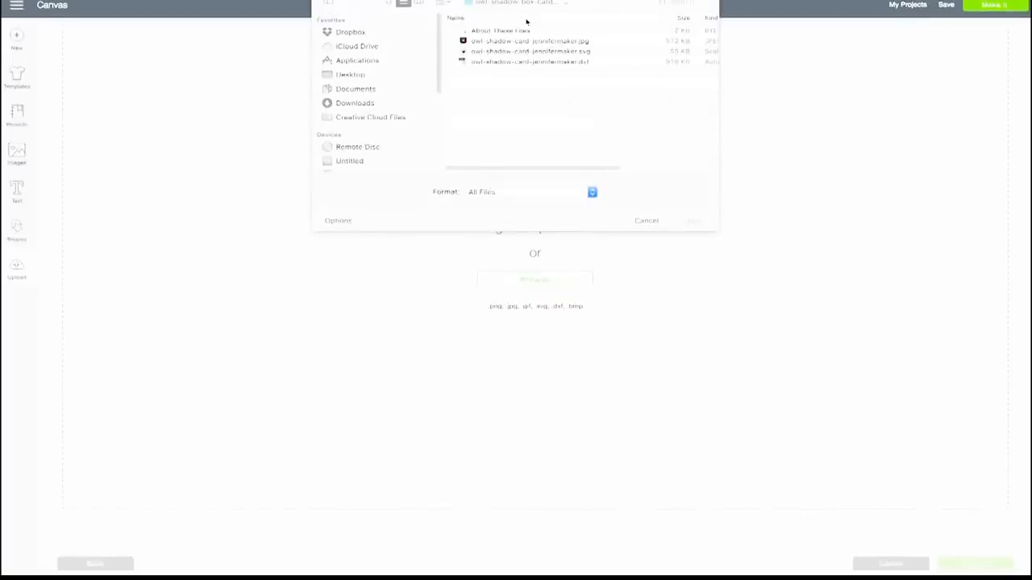
click(538, 42)
click(687, 220)
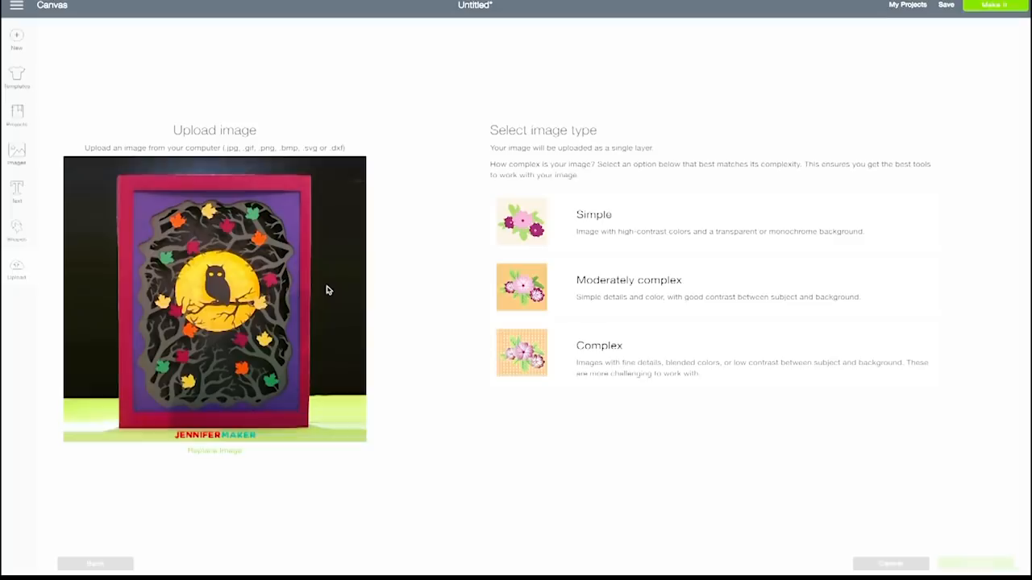
click(912, 569)
Step: Choose the owl card DXF file for upload instead
click(571, 280)
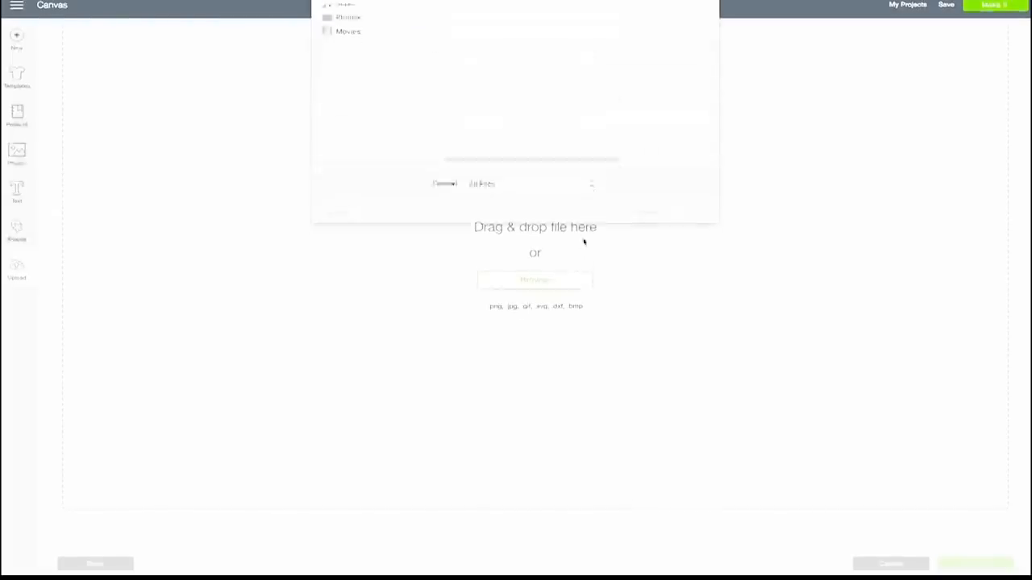
click(569, 62)
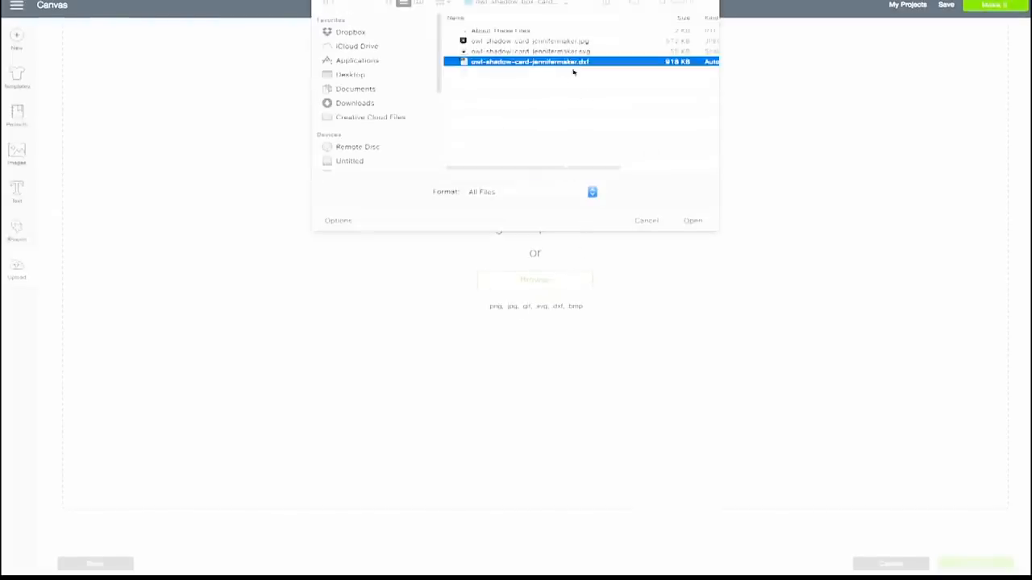
click(689, 226)
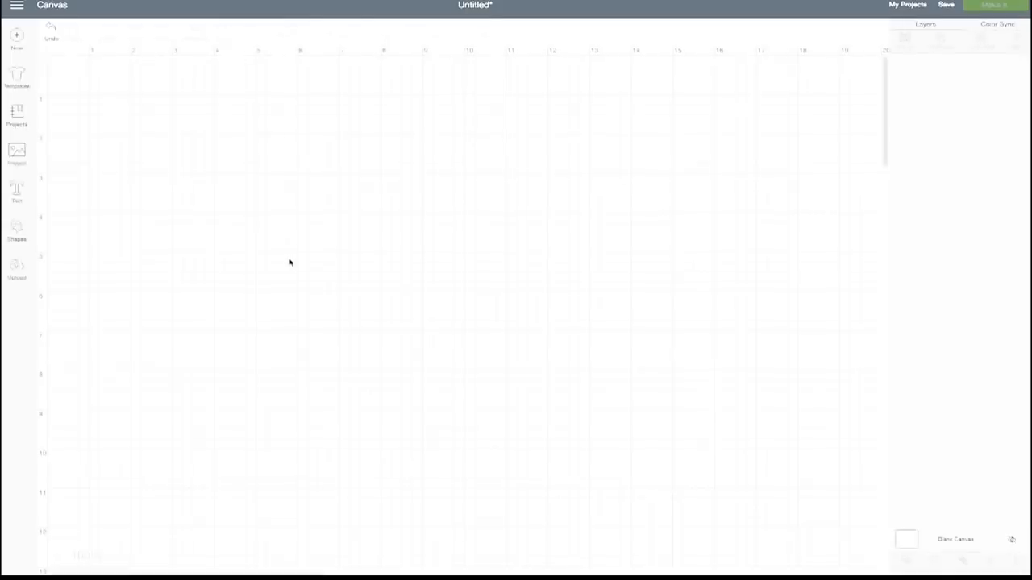
Step: Open Upload in the sidebar and choose Upload Image
click(17, 269)
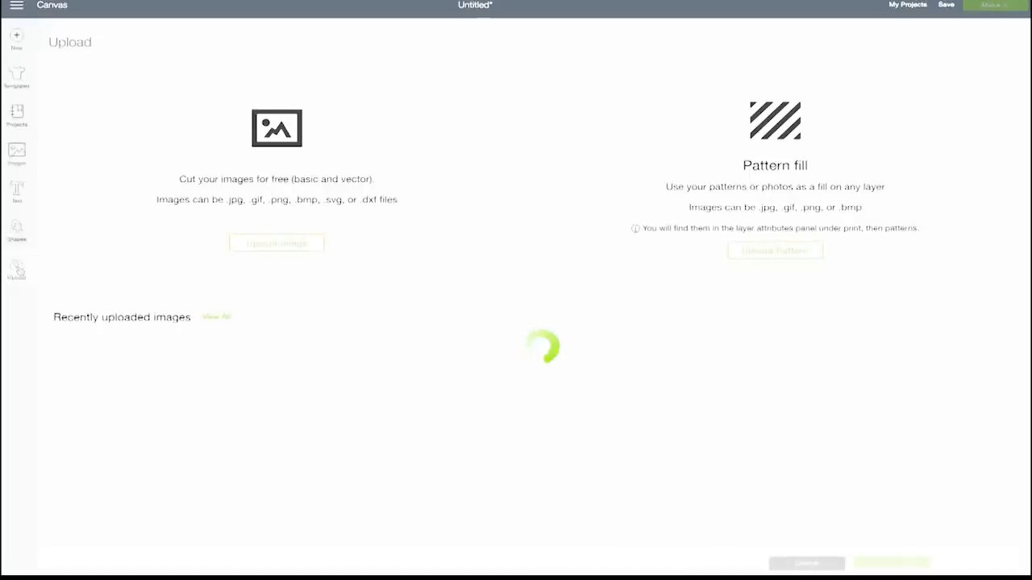
click(265, 247)
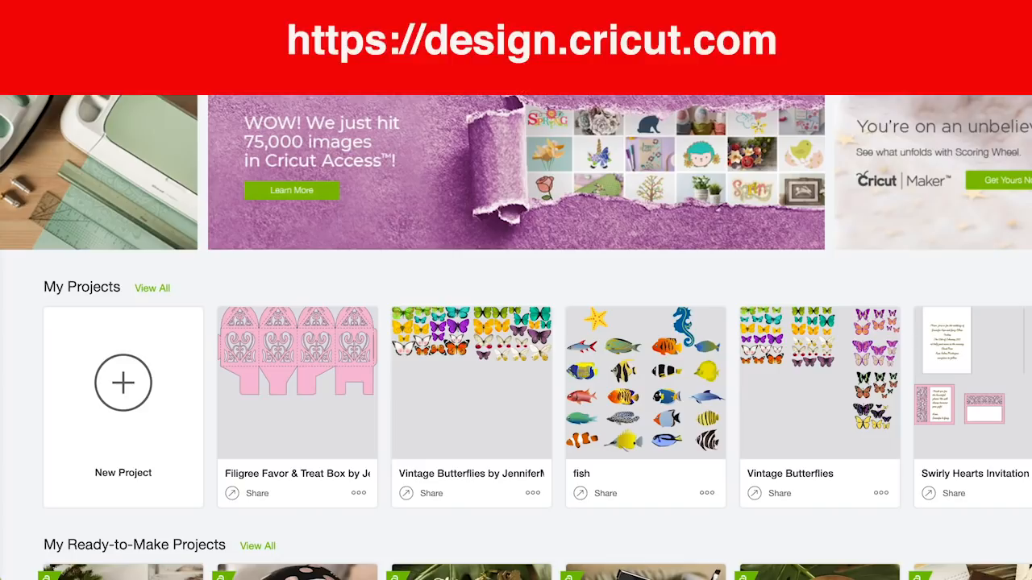
Step: Start a new blank Untitled project and open the Upload Image page
click(418, 525)
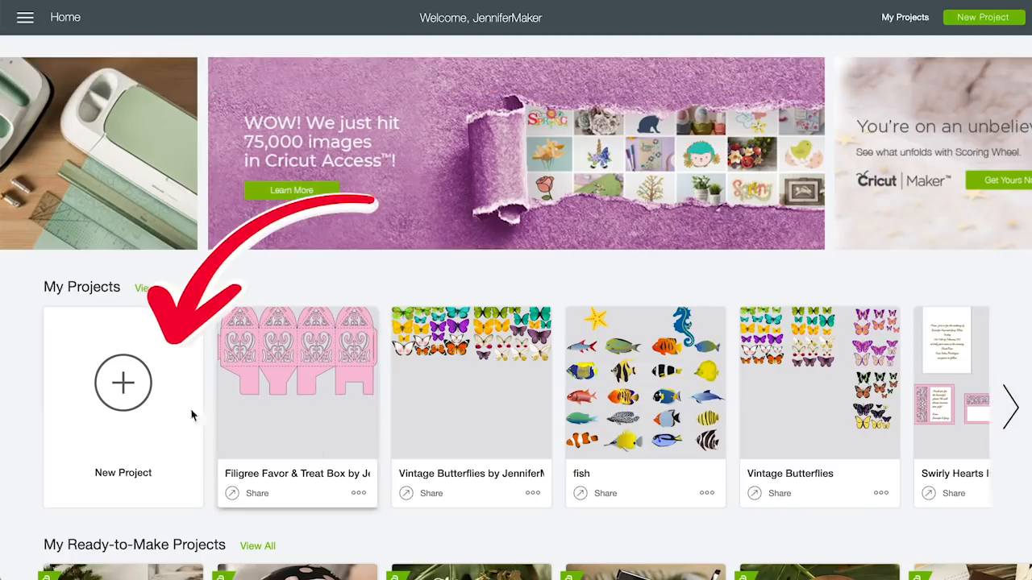
click(131, 393)
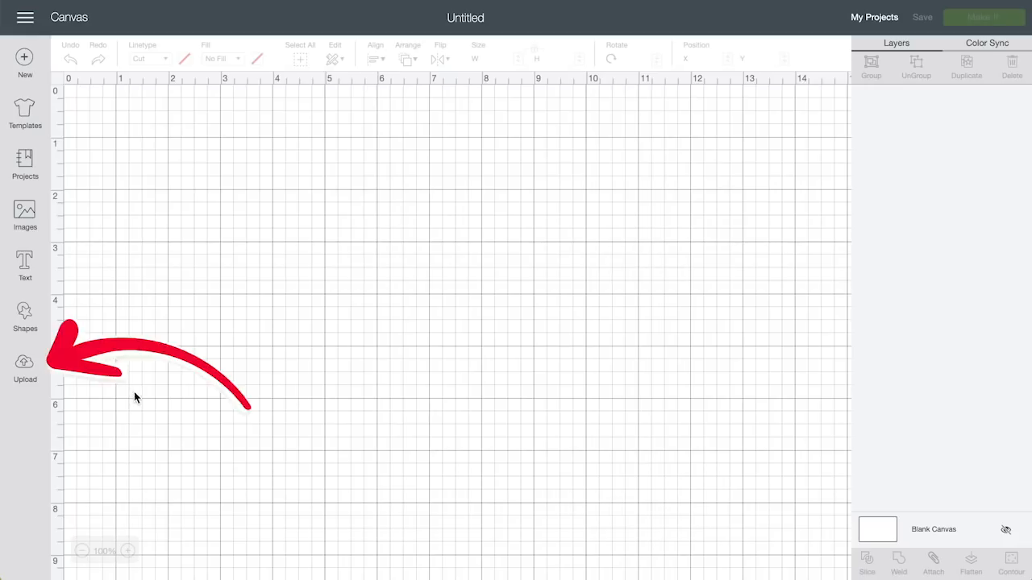
click(25, 368)
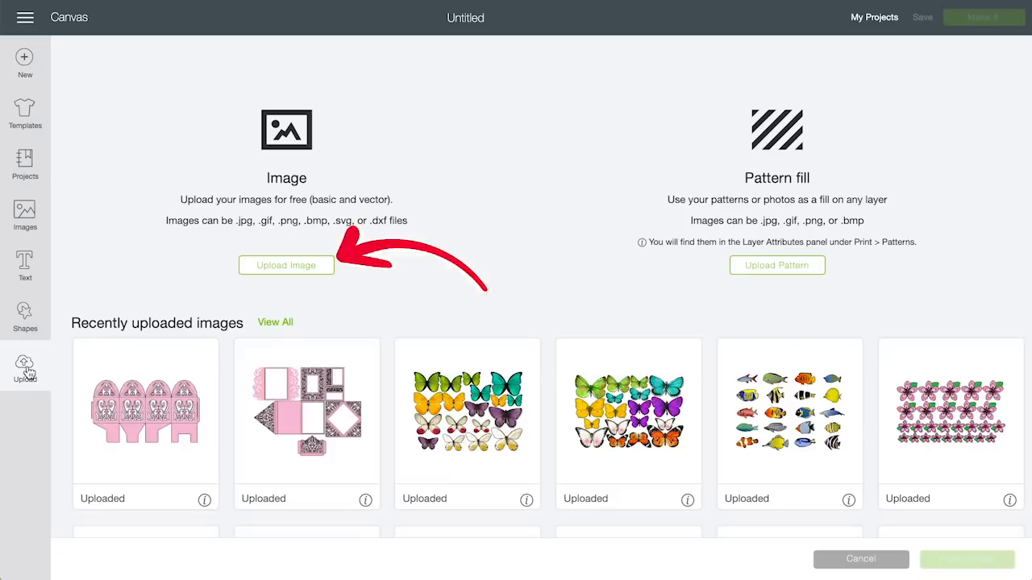
click(294, 269)
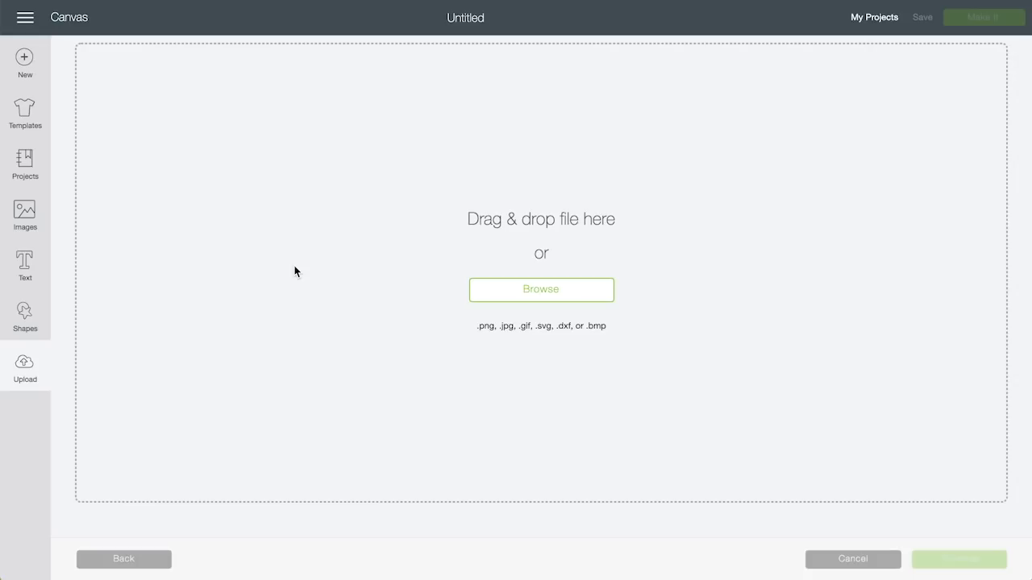
Step: Drag owl-shadow-card-jennifermaker.svg from Finder into the upload area, preview it, then cancel
key(super+Tab)
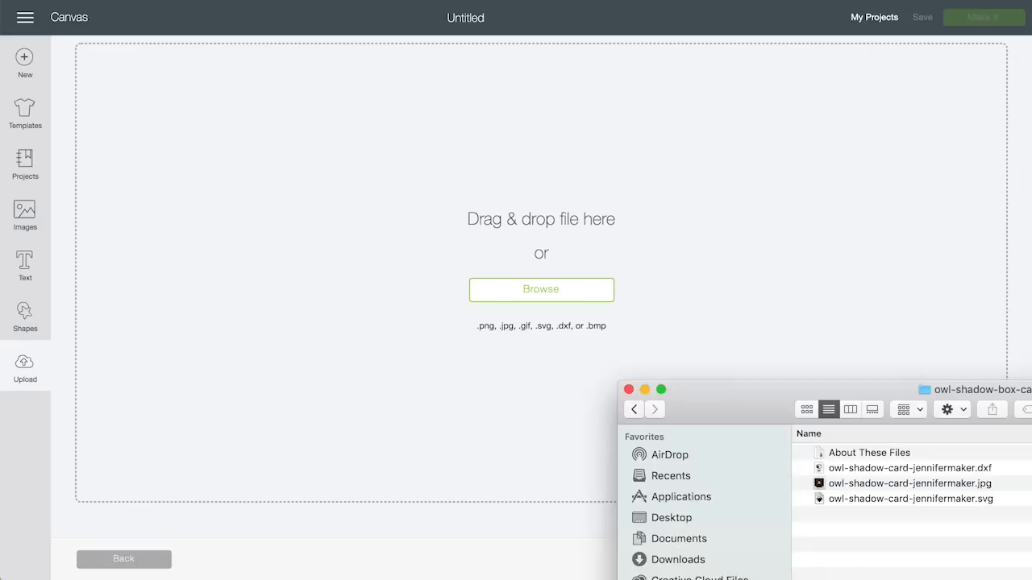
click(952, 503)
drag(951, 500, 555, 155)
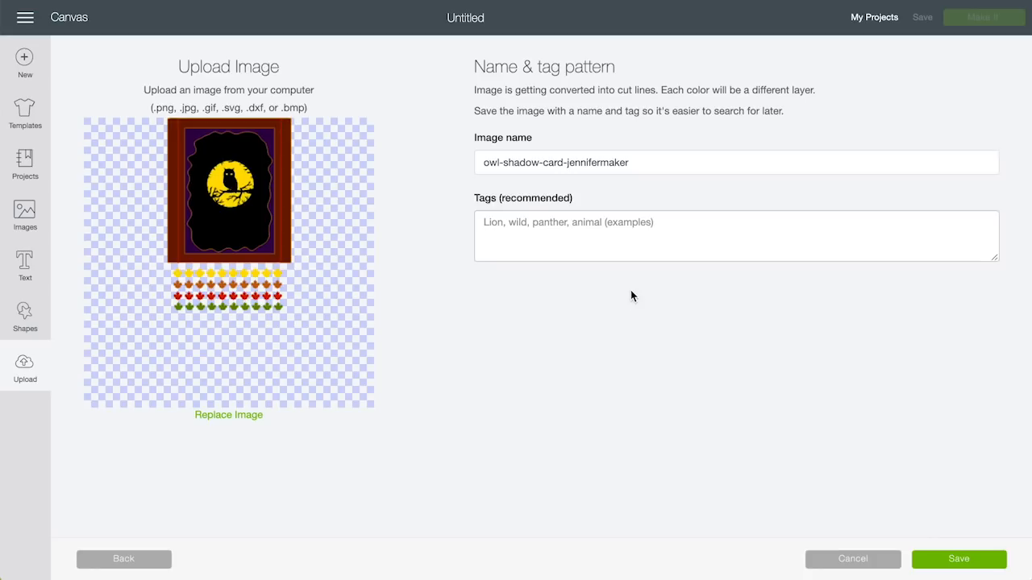
click(831, 563)
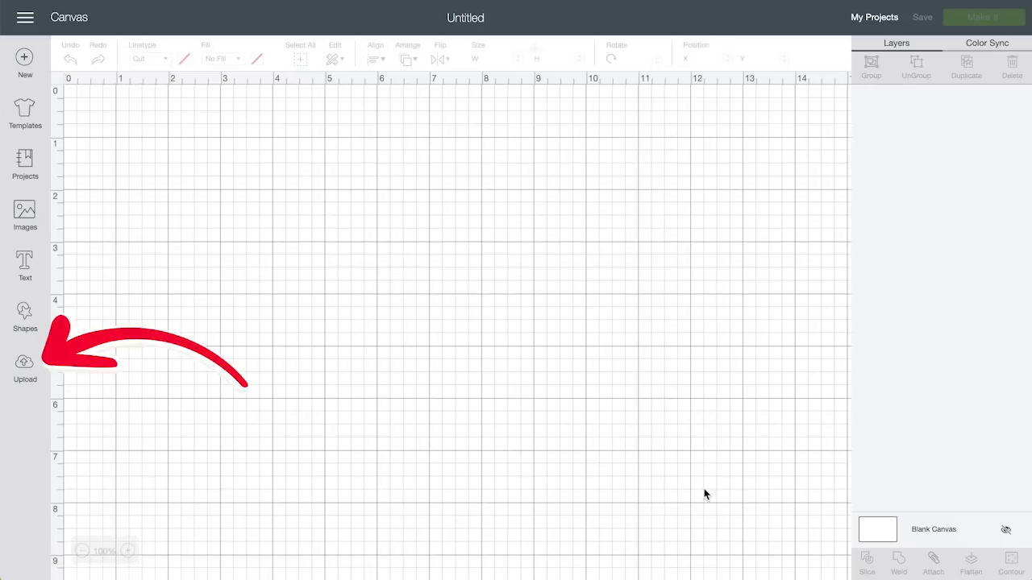
Step: Reopen Upload Image, browse for a file, and start searching the Mac for the owl card SVG
click(23, 364)
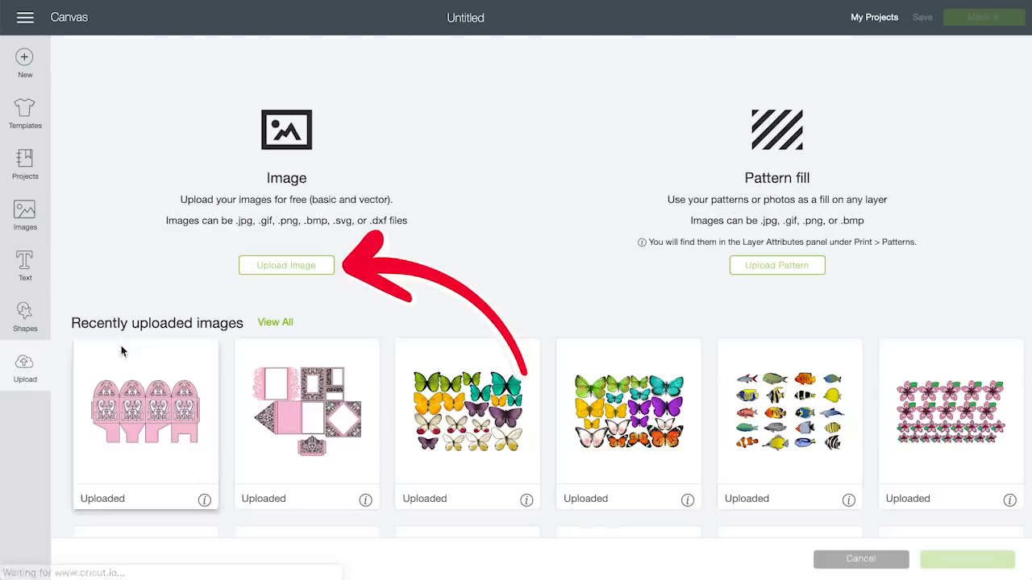
click(295, 264)
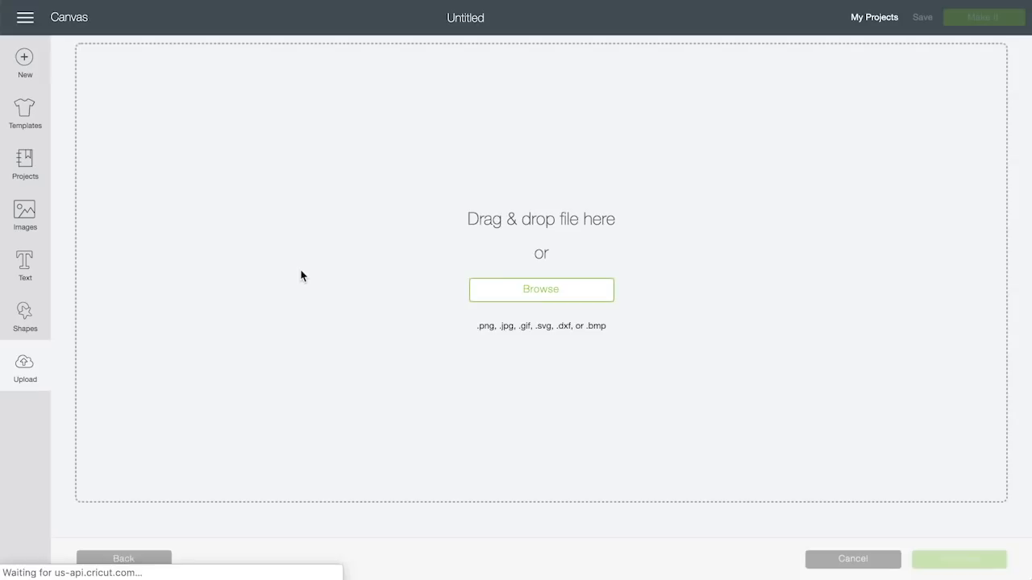
click(536, 294)
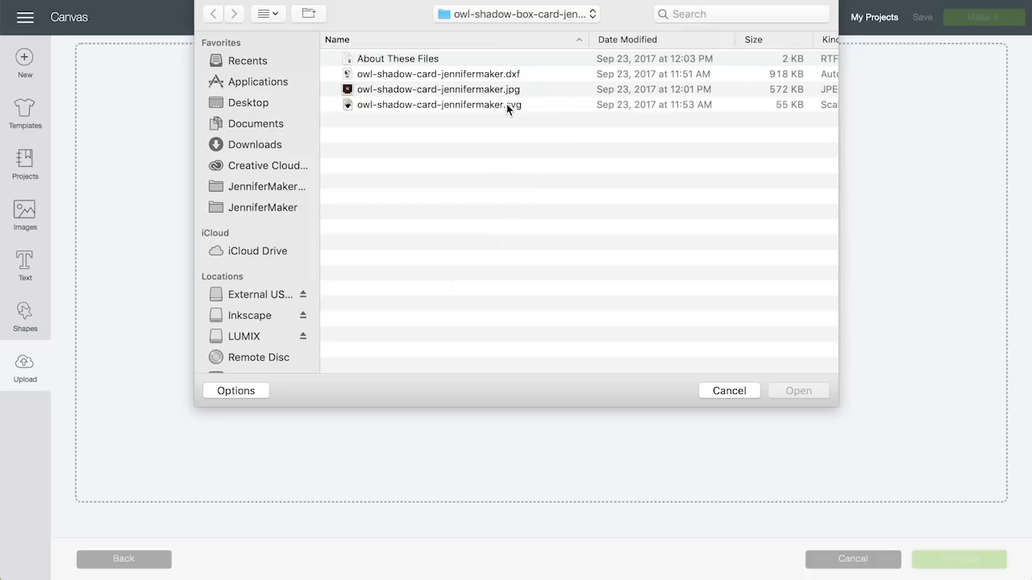
click(506, 104)
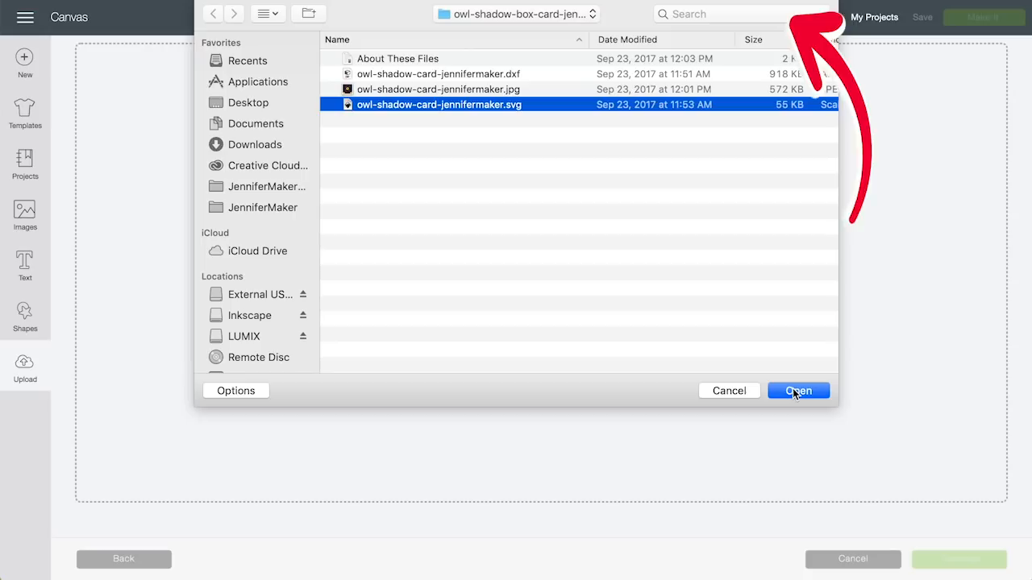
click(767, 14)
Step: Search This Mac for 'svg', limit Kind to SVG image, and sort results by date
text(svg)
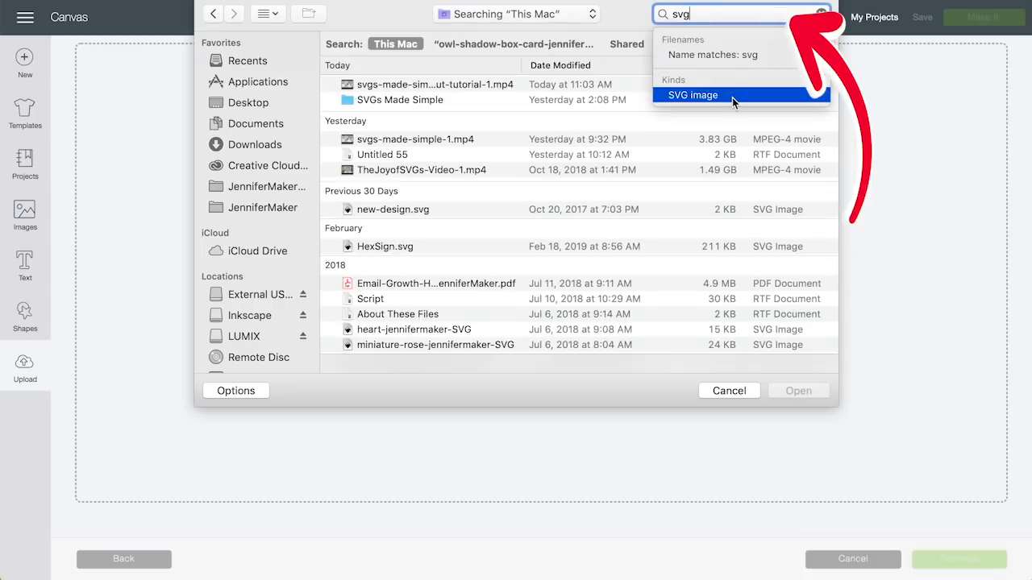
click(733, 95)
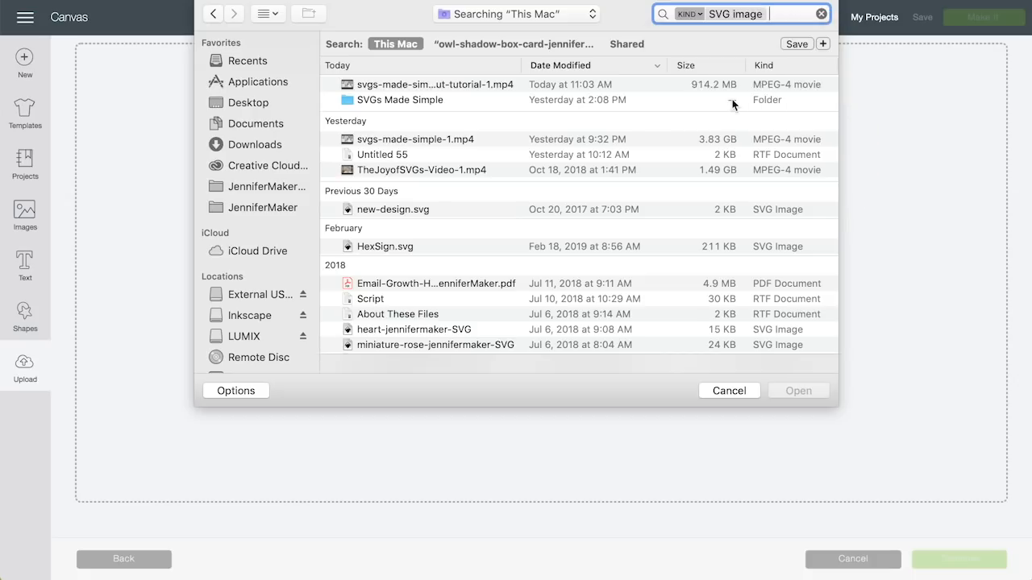
scroll(453, 276, down, 5)
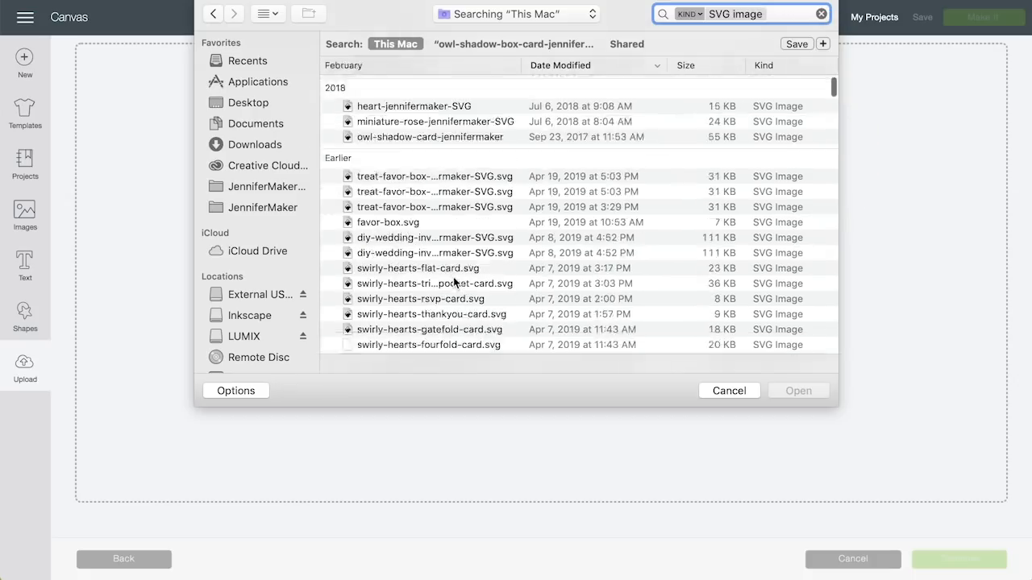
scroll(453, 277, down, 5)
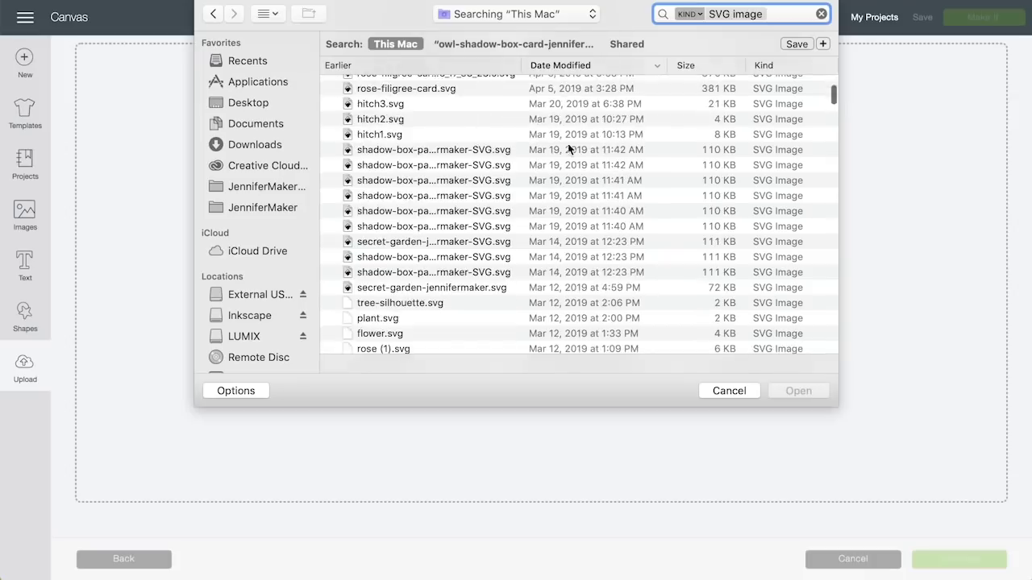
click(588, 65)
scroll(559, 200, down, 15)
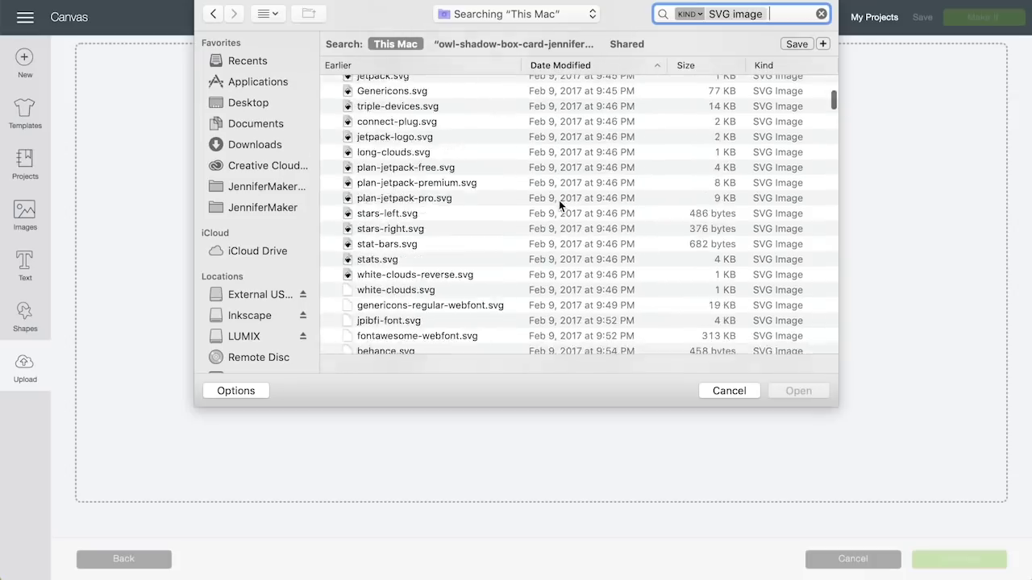
scroll(559, 203, down, 15)
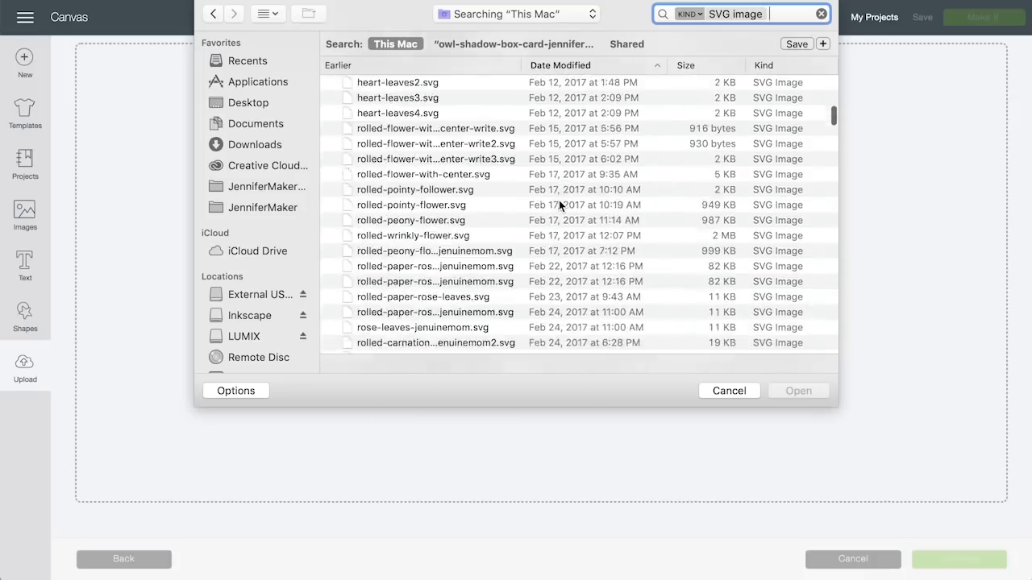
scroll(559, 200, down, 5)
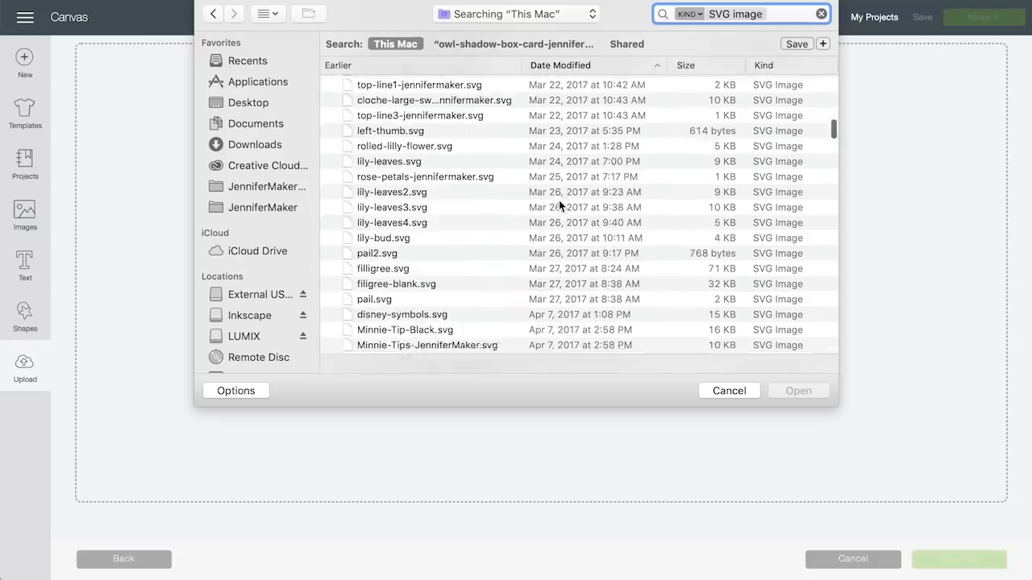
scroll(600, 209, up, 10)
scroll(600, 205, up, 20)
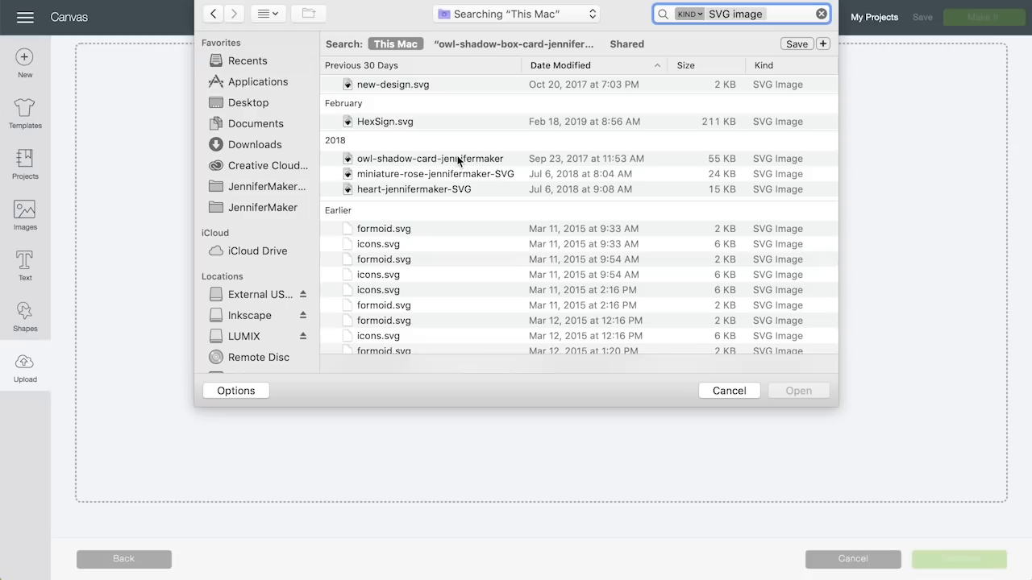
Step: Open owl-shadow-card-jennifermaker, tag it 'owl shadow box card', and save the upload
click(457, 158)
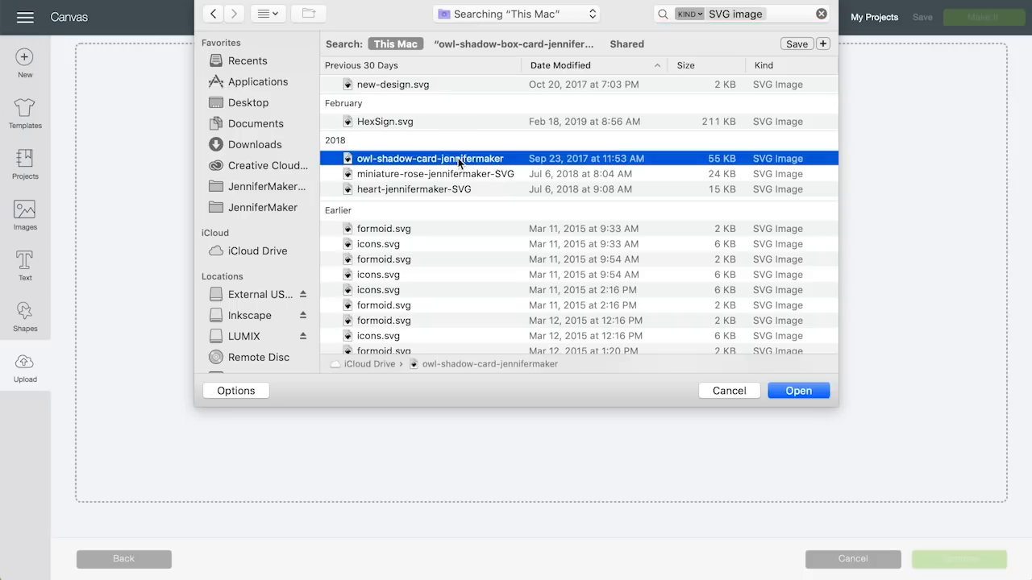
click(793, 389)
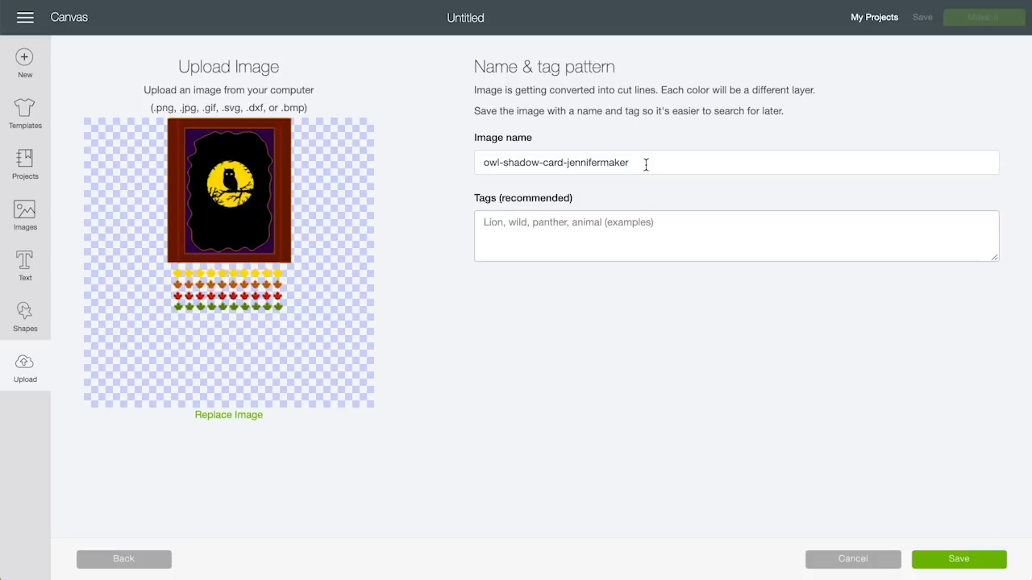
drag(646, 164, 459, 163)
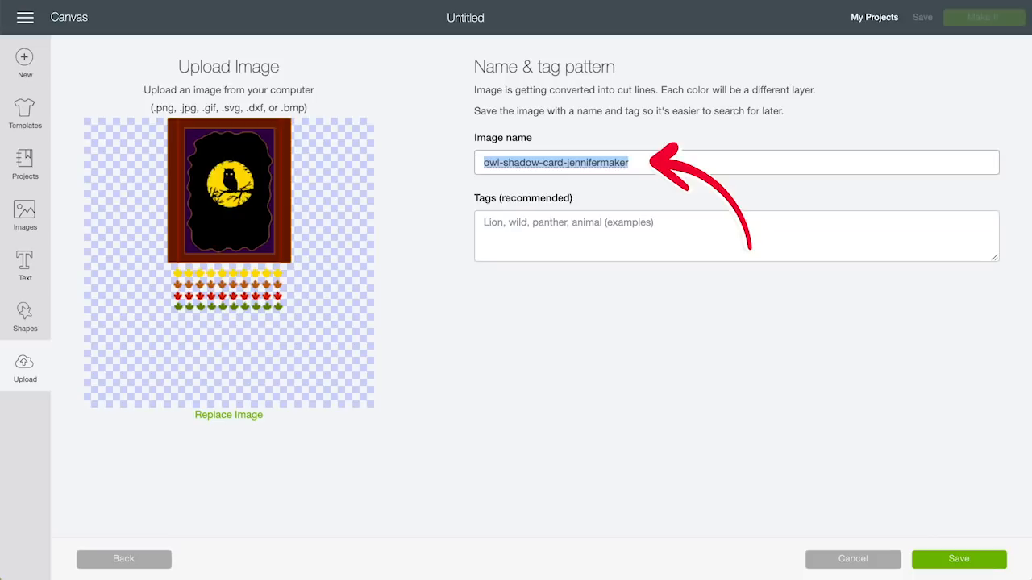
click(632, 226)
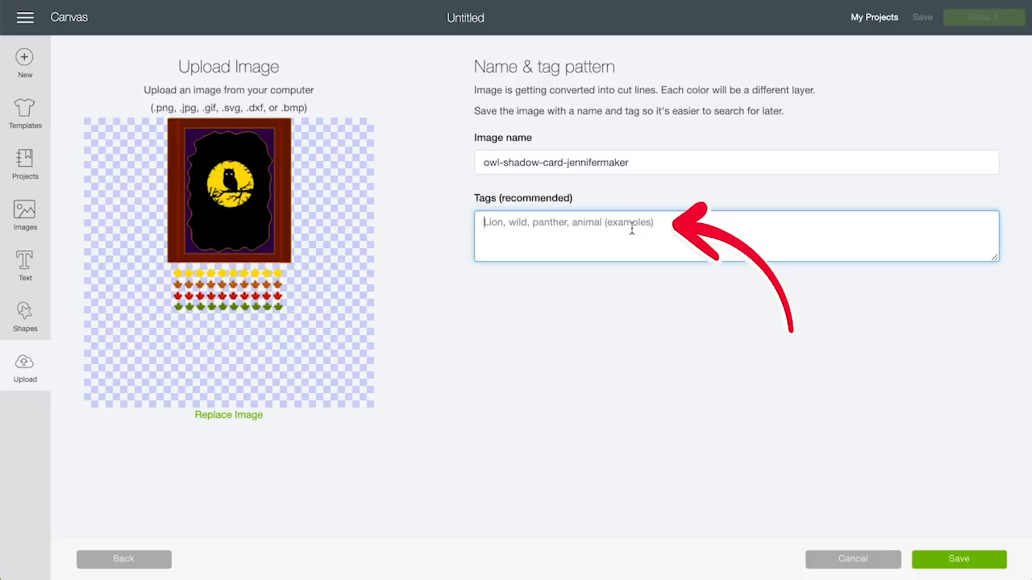
text(owl )
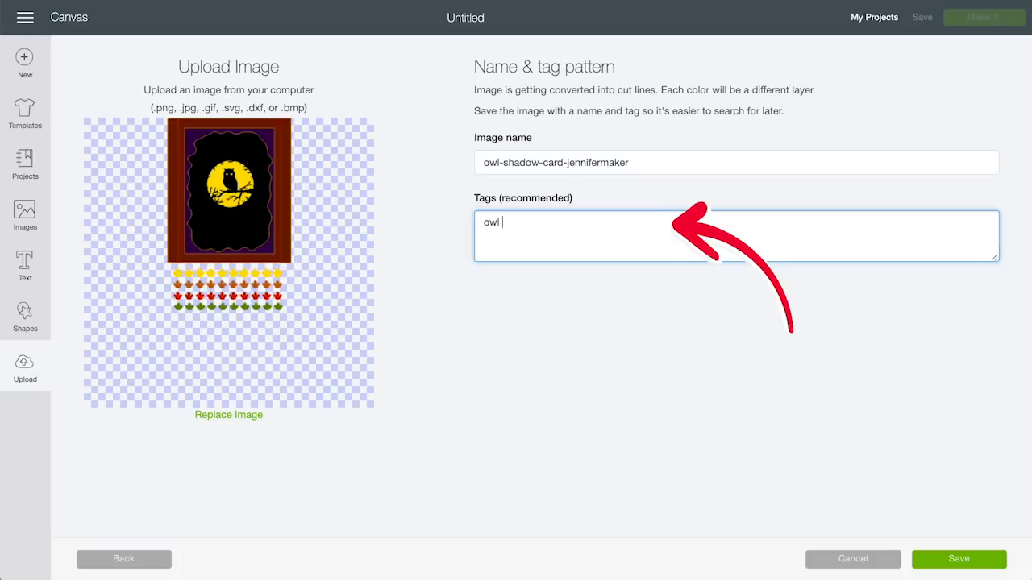
text(shadow box card)
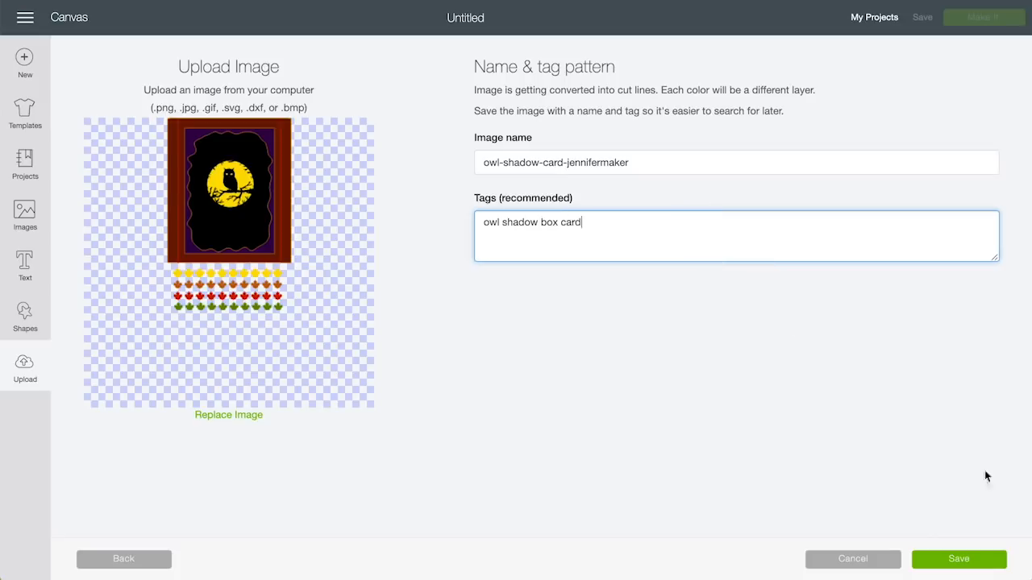
click(962, 560)
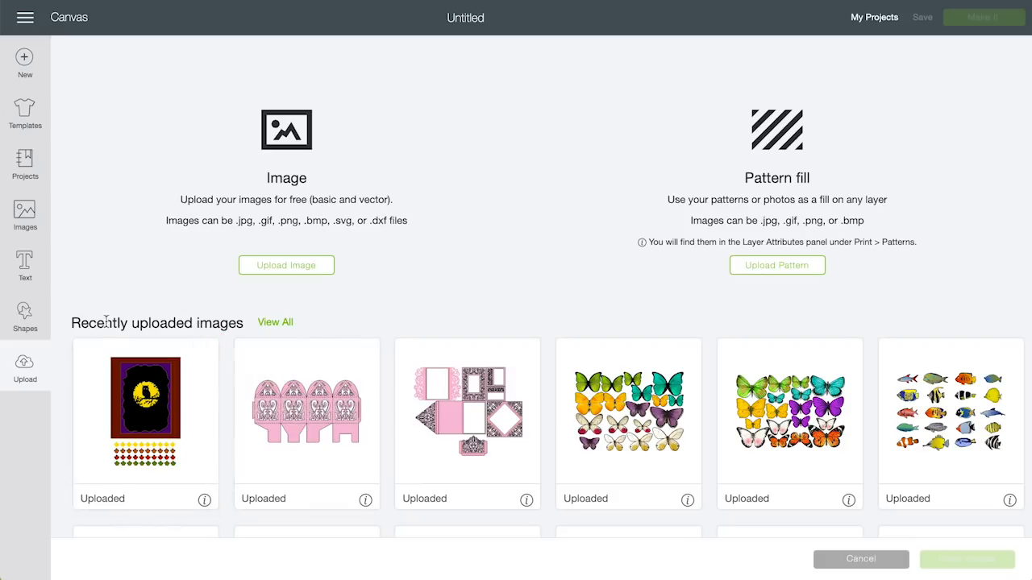
Step: View all uploaded images and scroll through the list
click(278, 327)
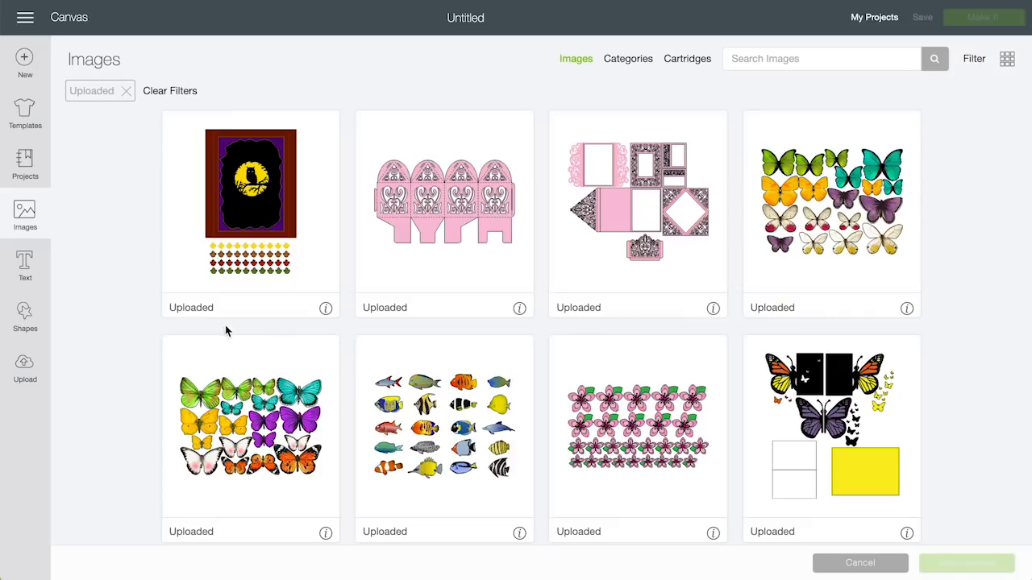
scroll(925, 465, down, 10)
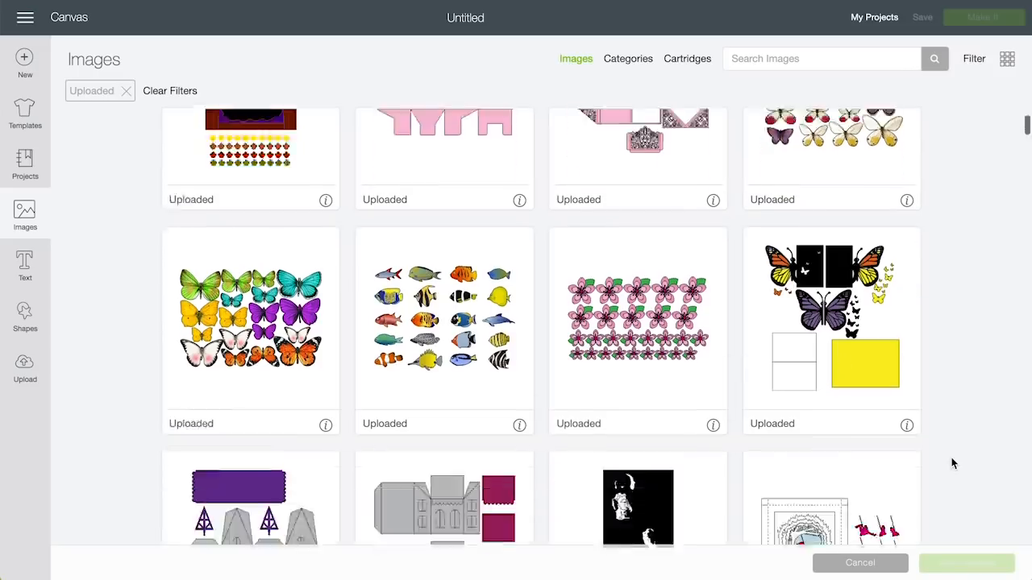
scroll(952, 464, down, 14)
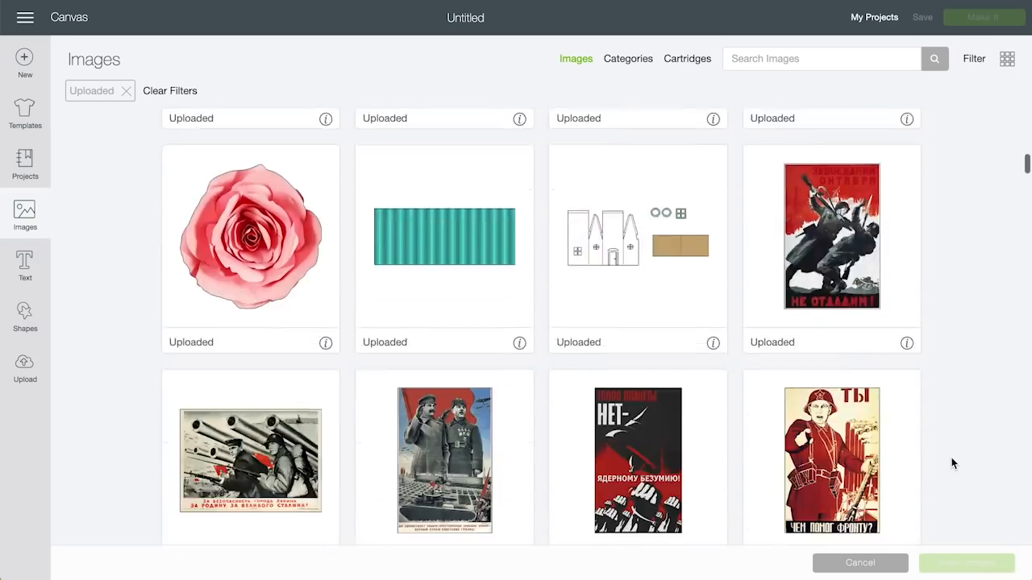
scroll(952, 464, down, 5)
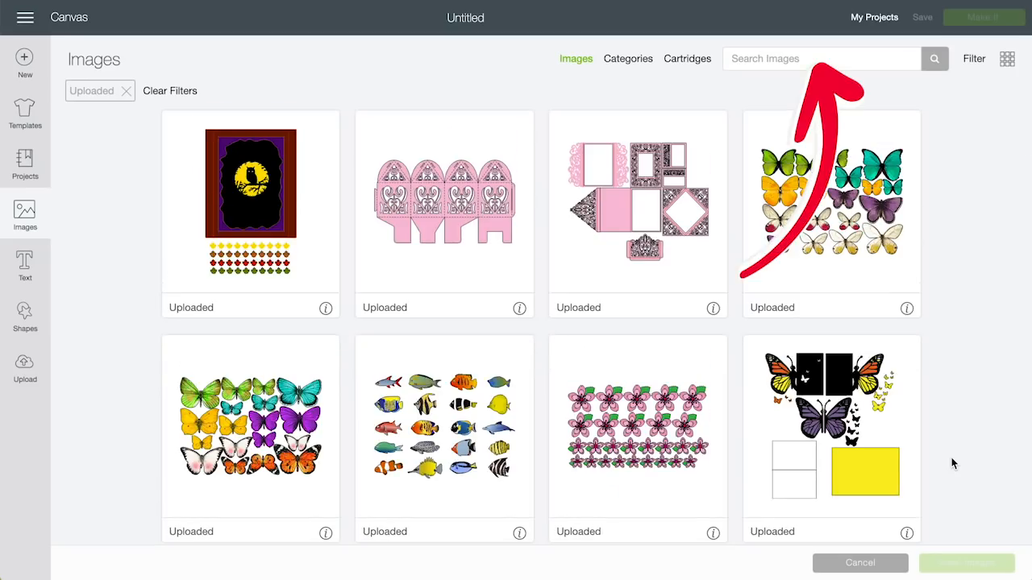
scroll(952, 464, down, 3)
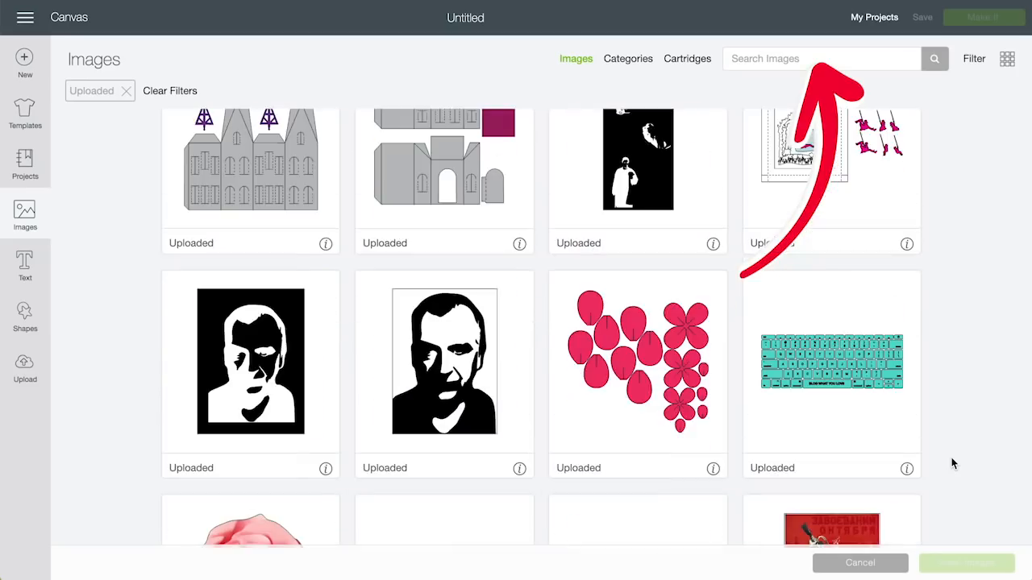
scroll(952, 464, down, 3)
scroll(952, 463, down, 10)
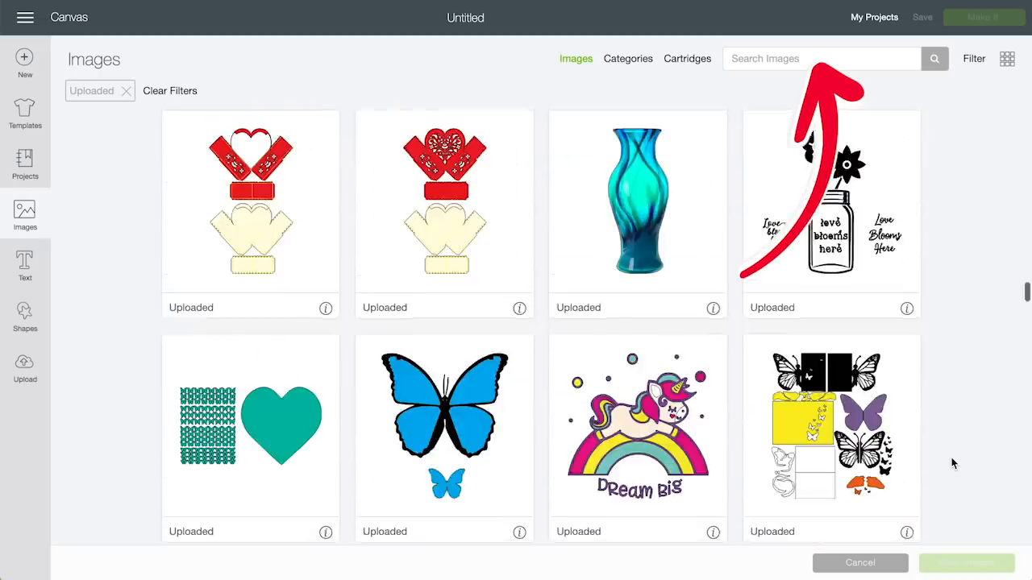
scroll(952, 463, up, 10)
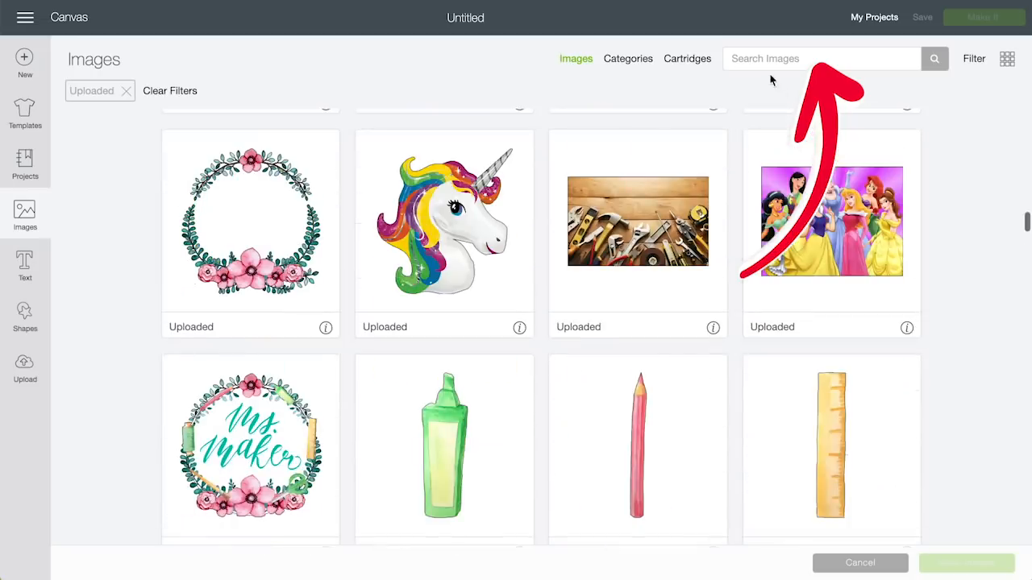
scroll(824, 274, down, 10)
Step: Search images for 'owl' and filter results to My Images, excluding Uploaded
click(774, 58)
text(owl)
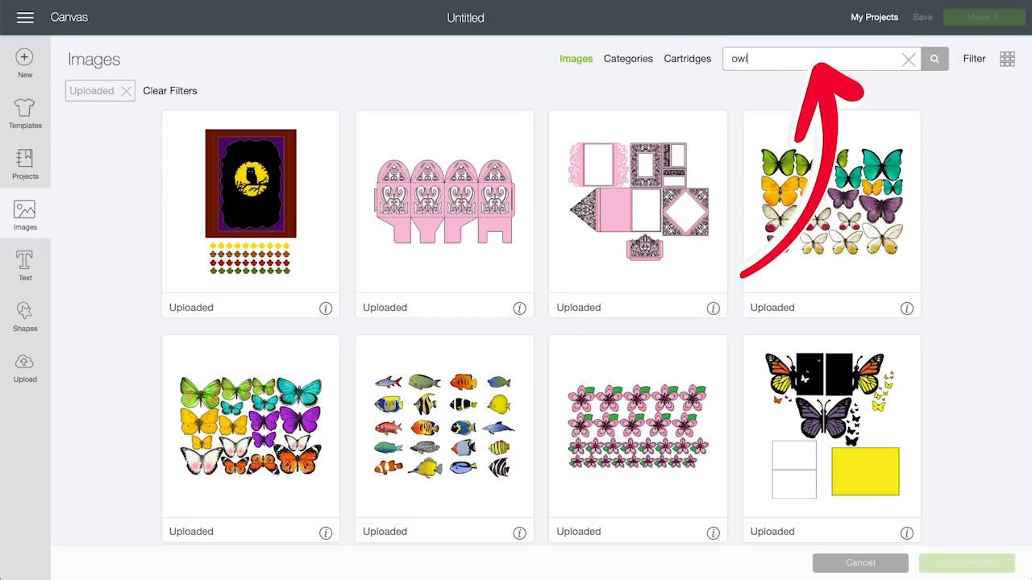
click(974, 58)
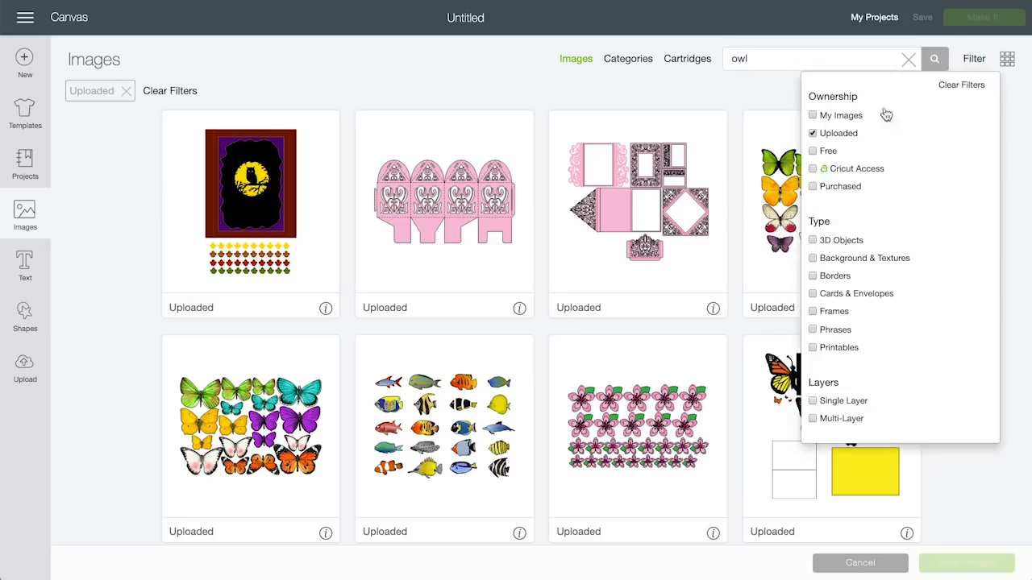
click(819, 118)
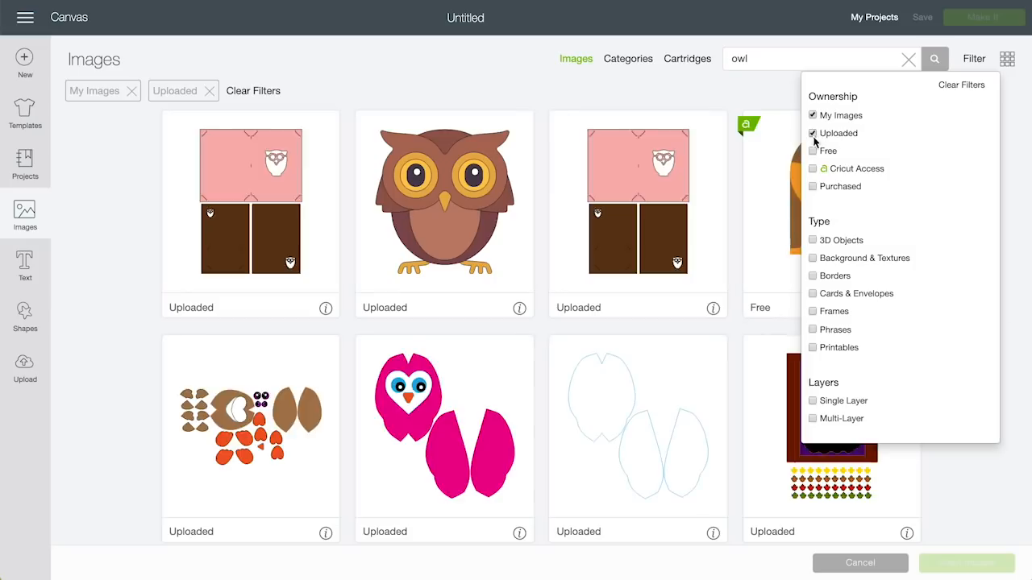
click(813, 134)
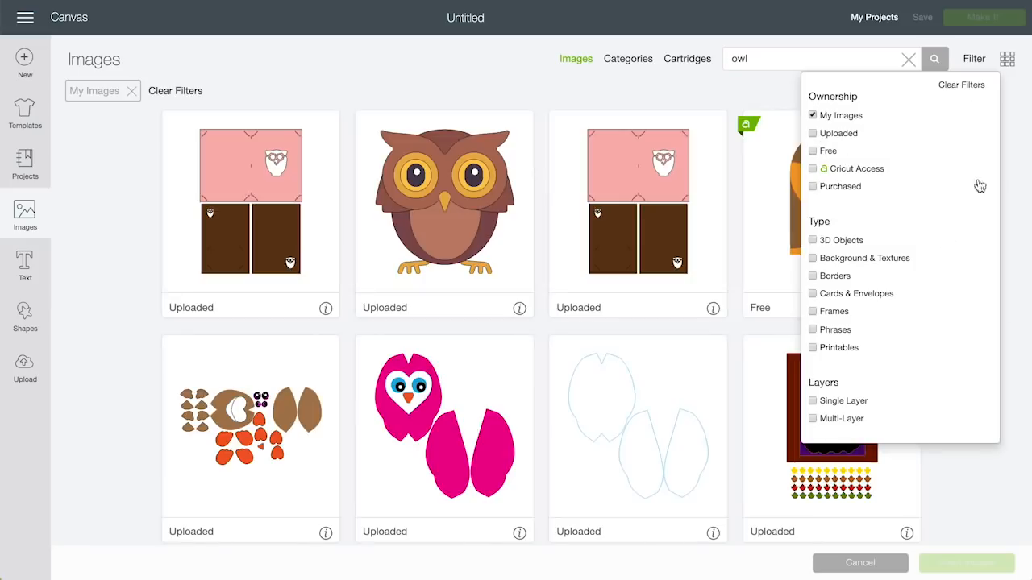
scroll(938, 430, down, 10)
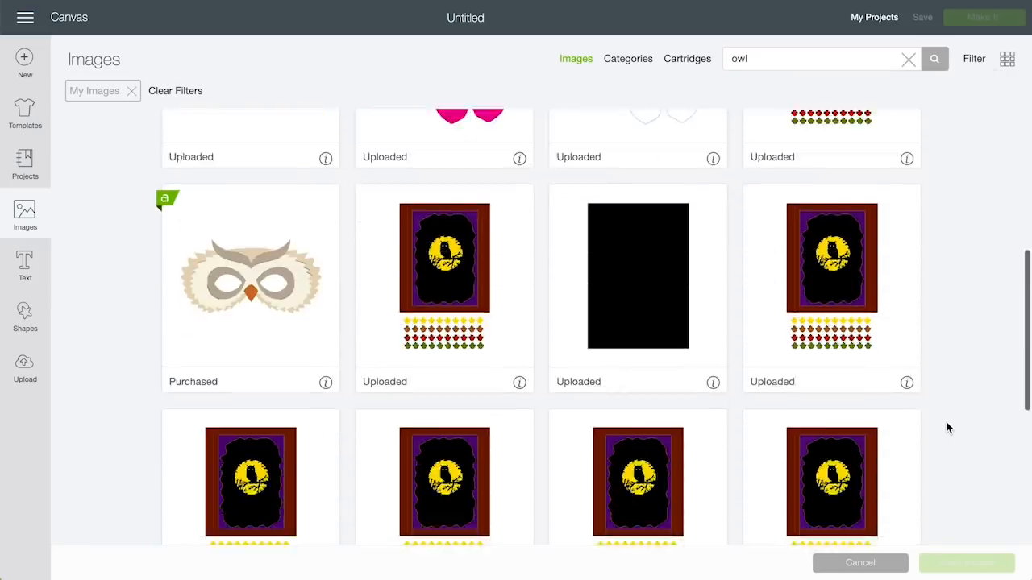
scroll(947, 428, up, 10)
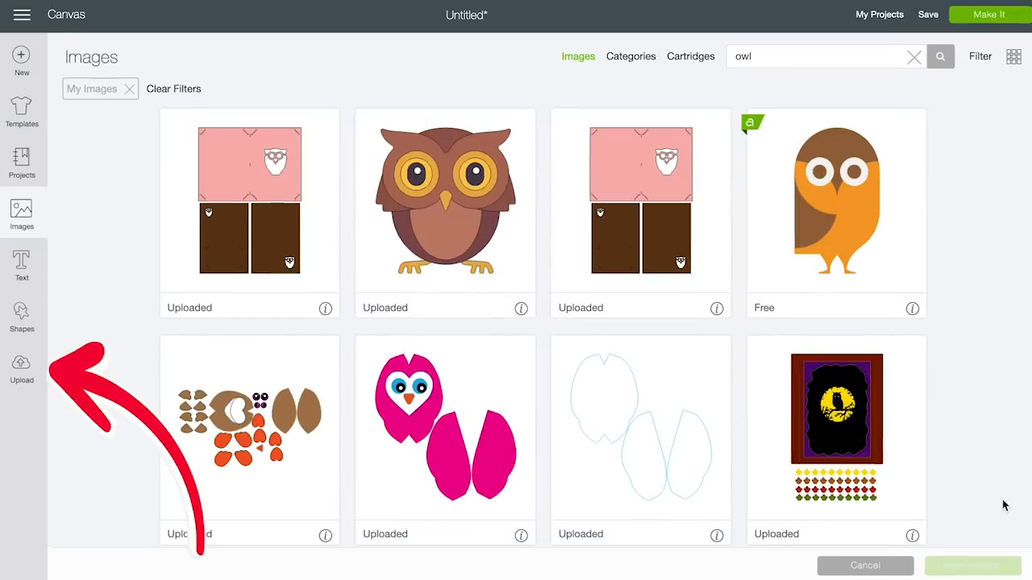
Step: Return to Upload and select the owl shadow card atop Recently uploaded images
click(22, 370)
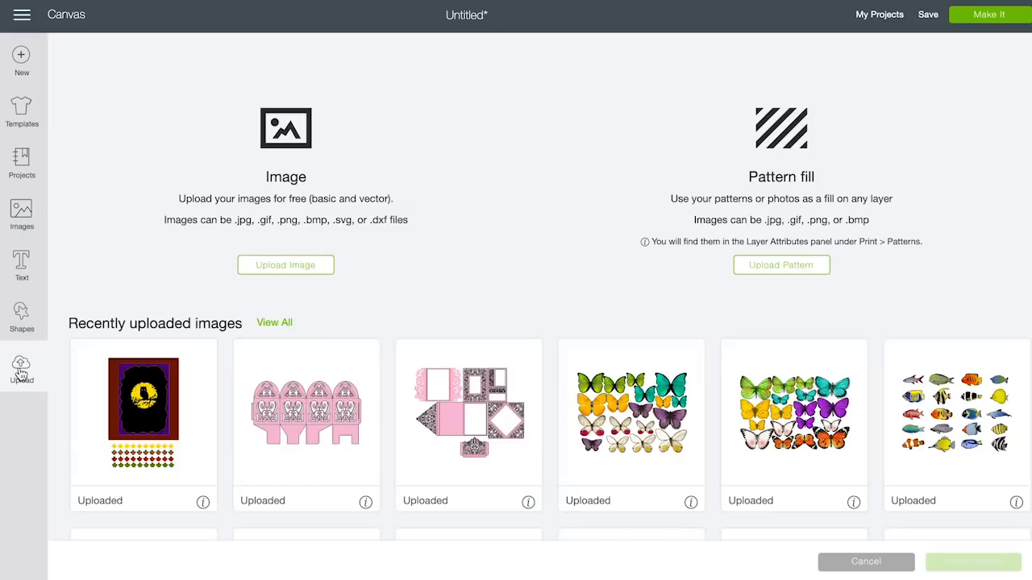
click(274, 323)
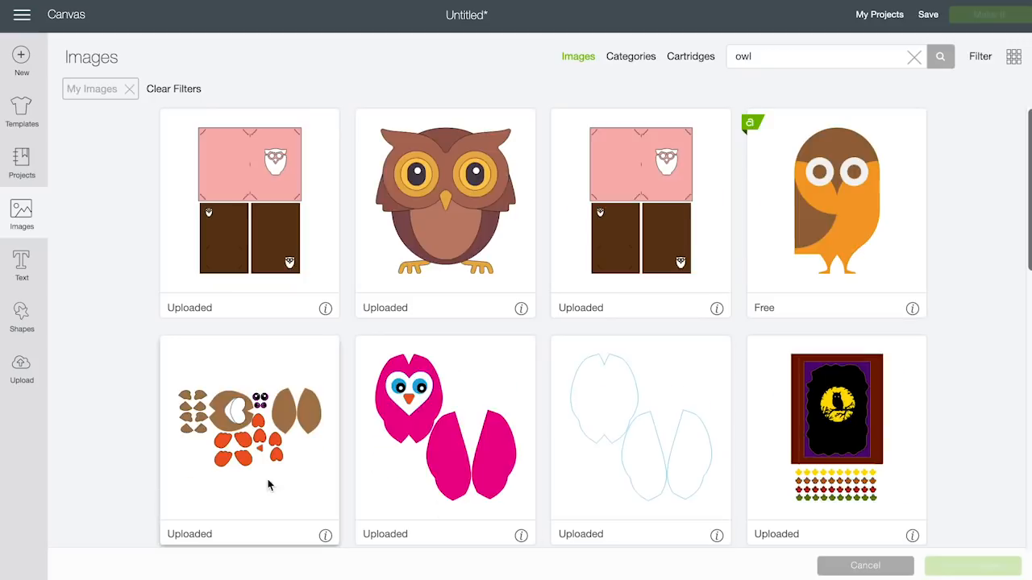
click(22, 372)
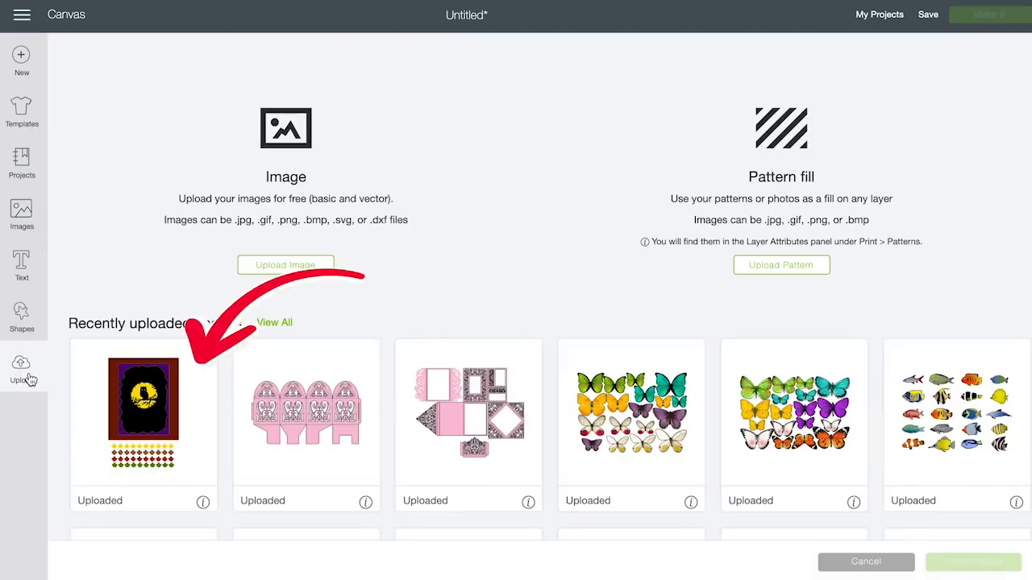
click(120, 397)
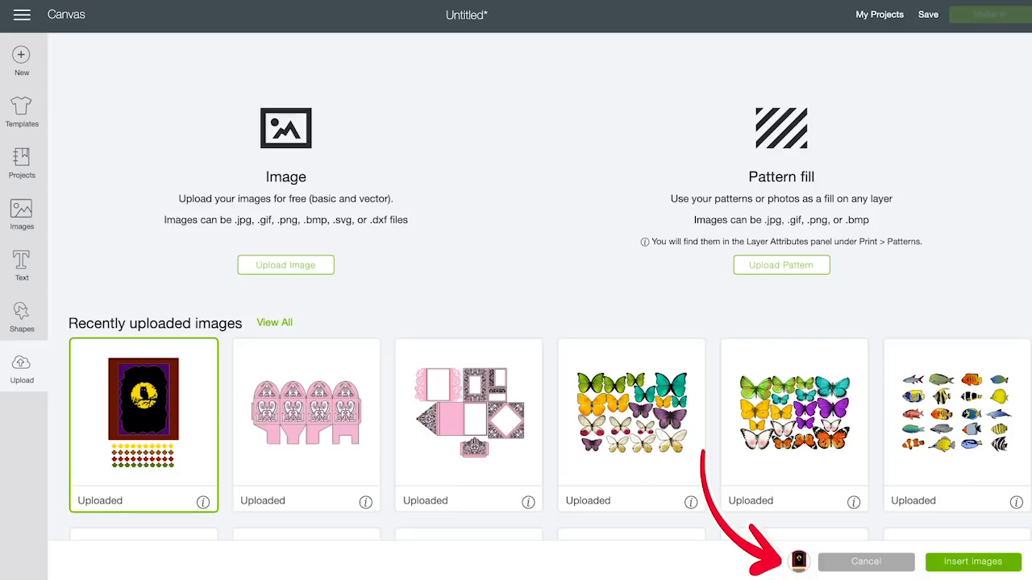
Step: Insert the selected owl shadow card onto the canvas with all its cut layers
click(973, 562)
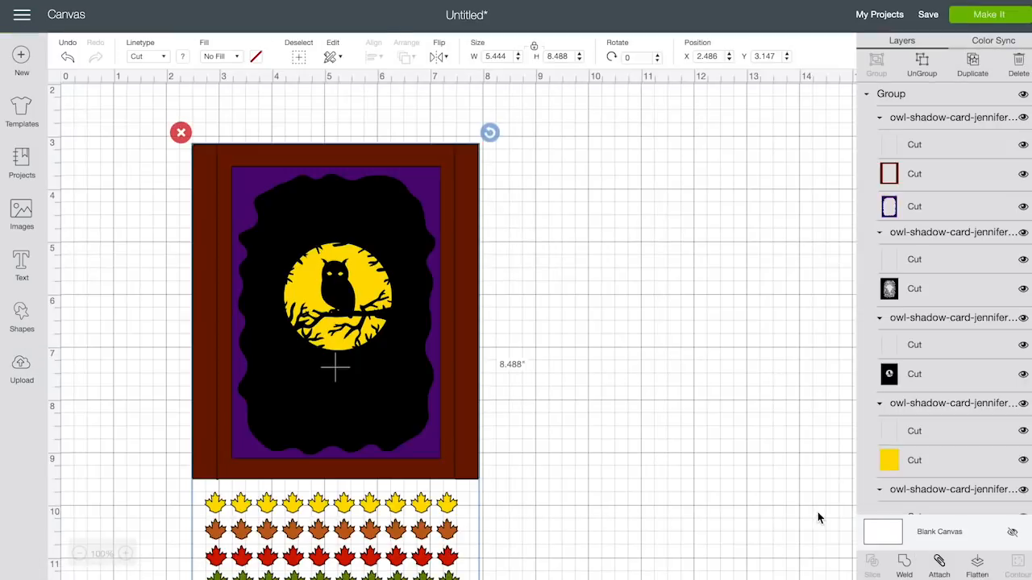
scroll(818, 518, down, 2)
scroll(818, 518, down, 1)
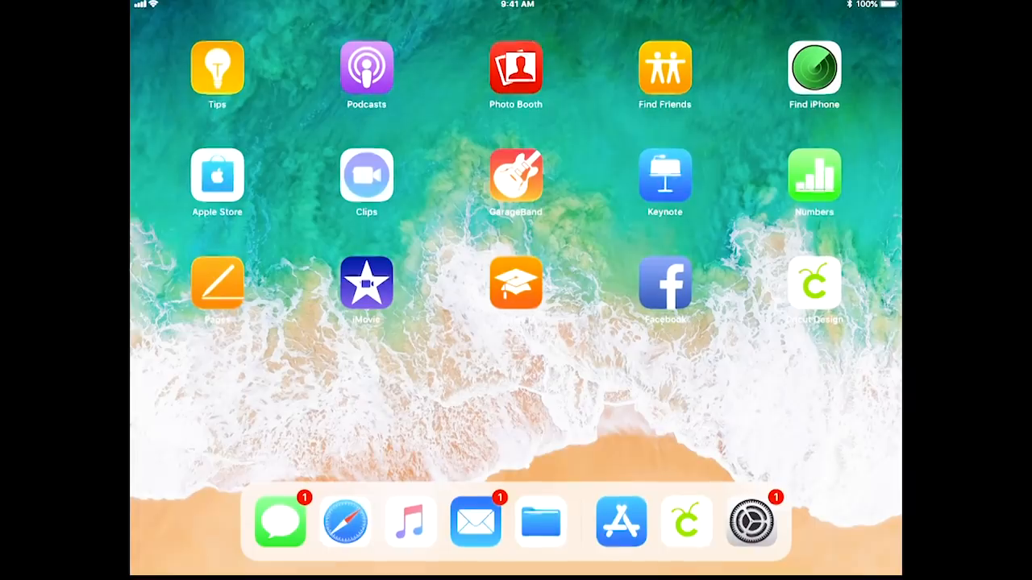
Step: Launch Cricut Design Space on the iPad, start a new project, and browse files to upload
click(814, 282)
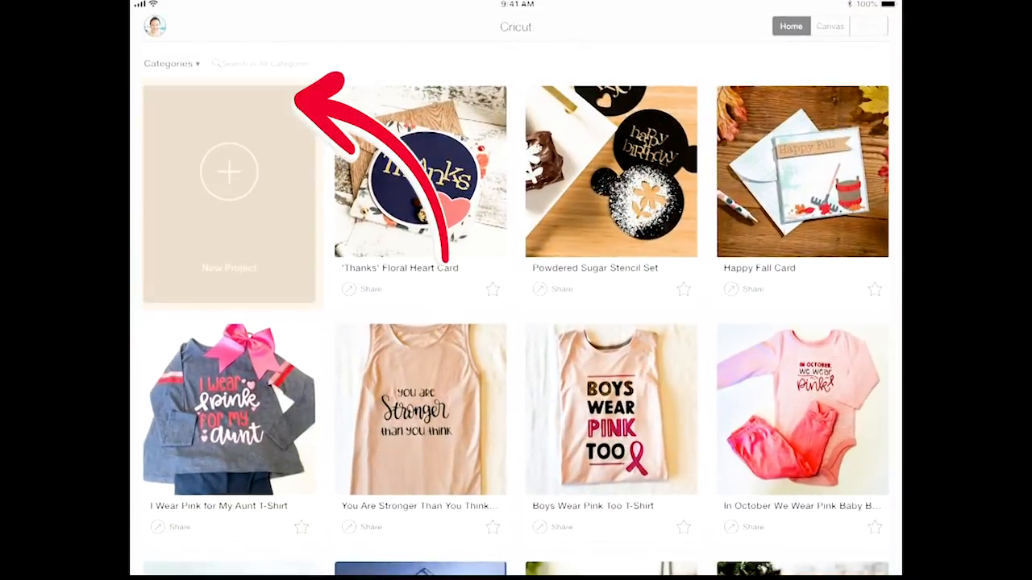
click(229, 171)
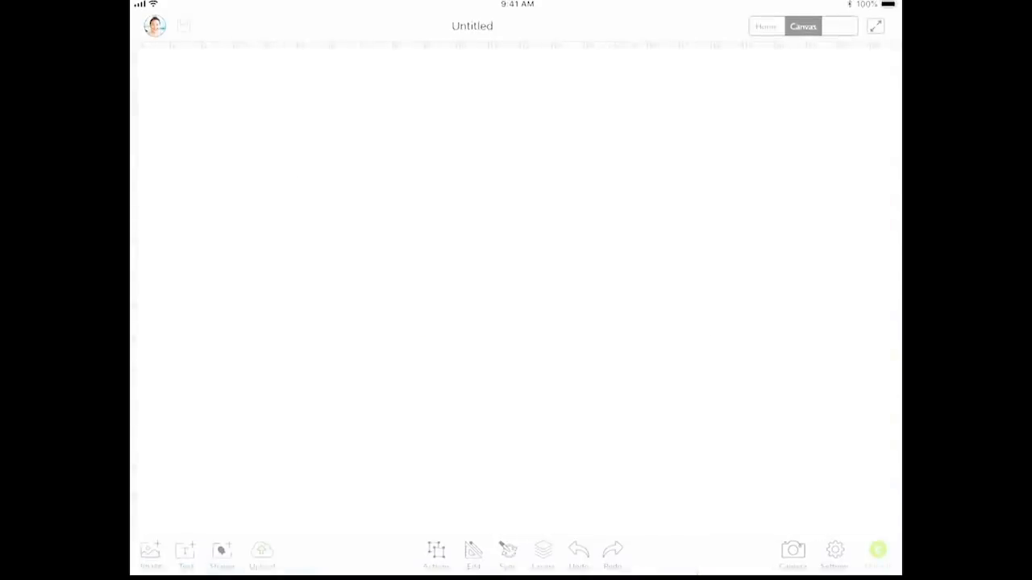
click(262, 554)
click(515, 318)
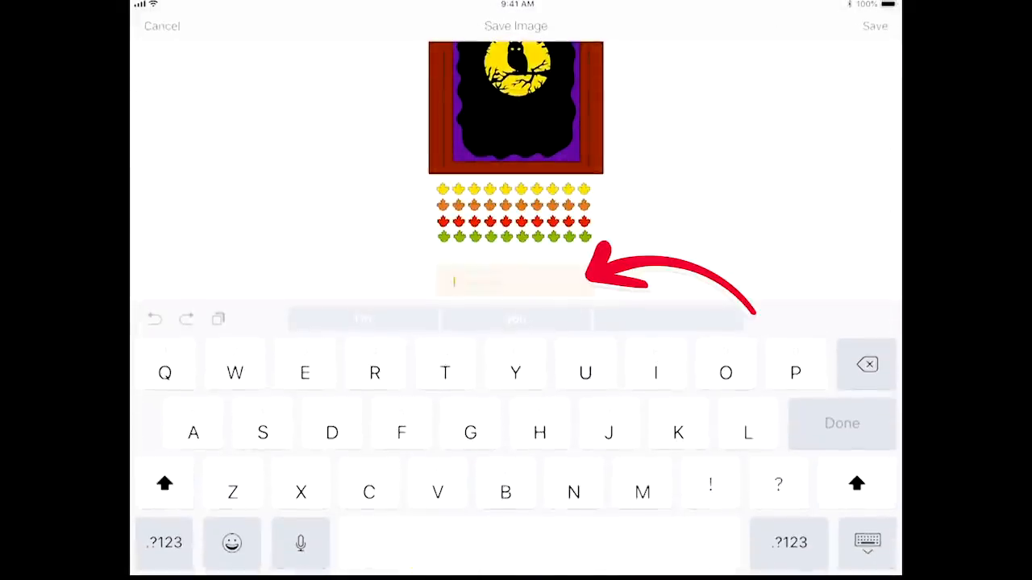
Step: Save the uploaded design as 'Owl Card' and insert it onto the canvas
text(Owl Card)
click(842, 423)
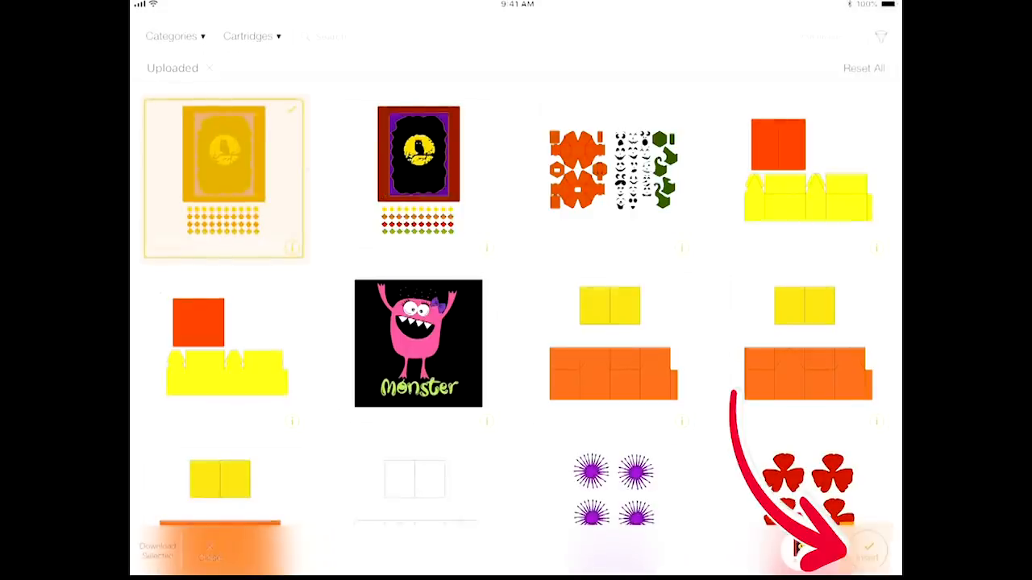
click(868, 553)
scroll(436, 338, up, 2)
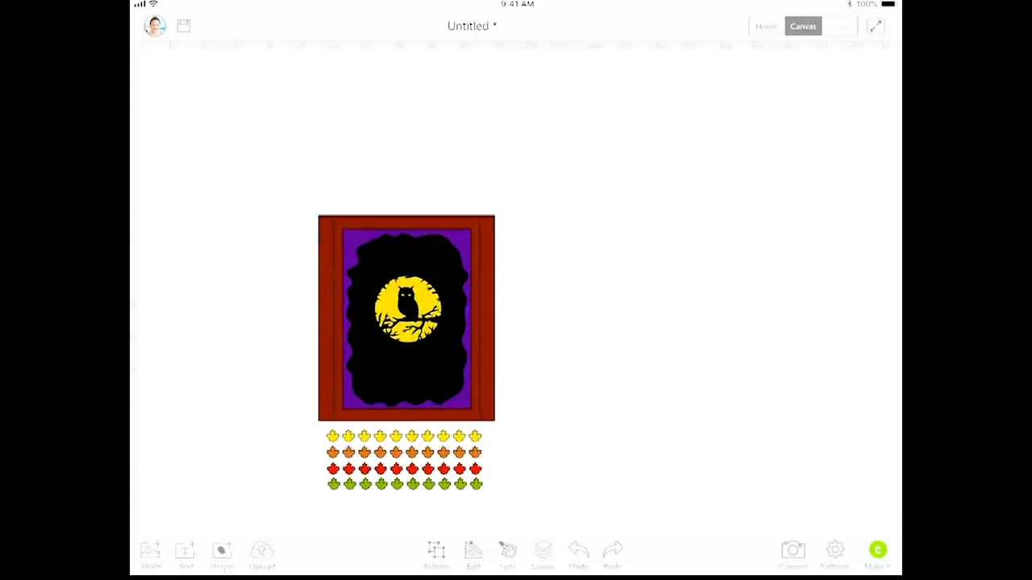
scroll(484, 283, up, 3)
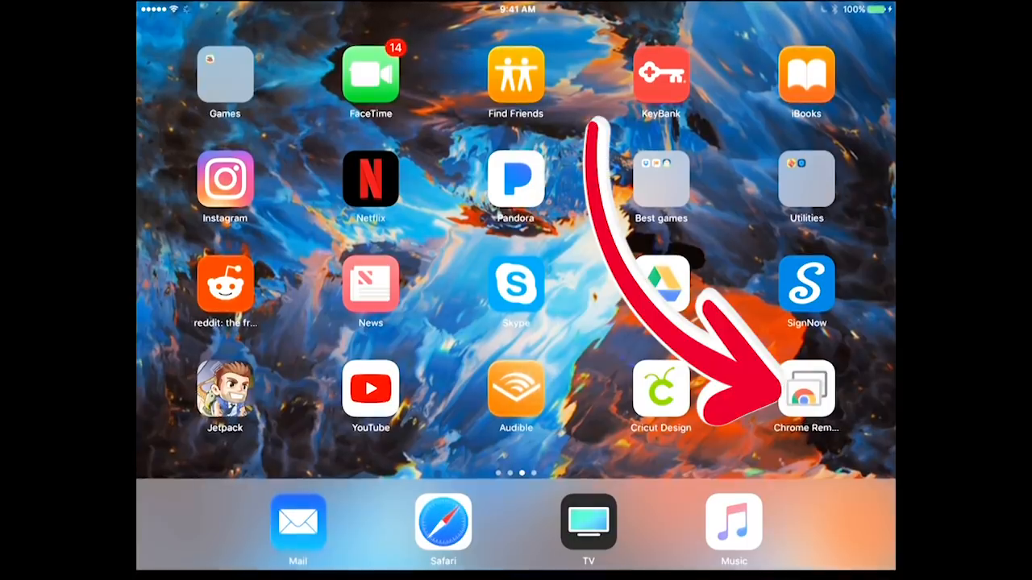
Step: Connect to the remote Mac in Chrome Remote Desktop by entering its access PIN
click(807, 389)
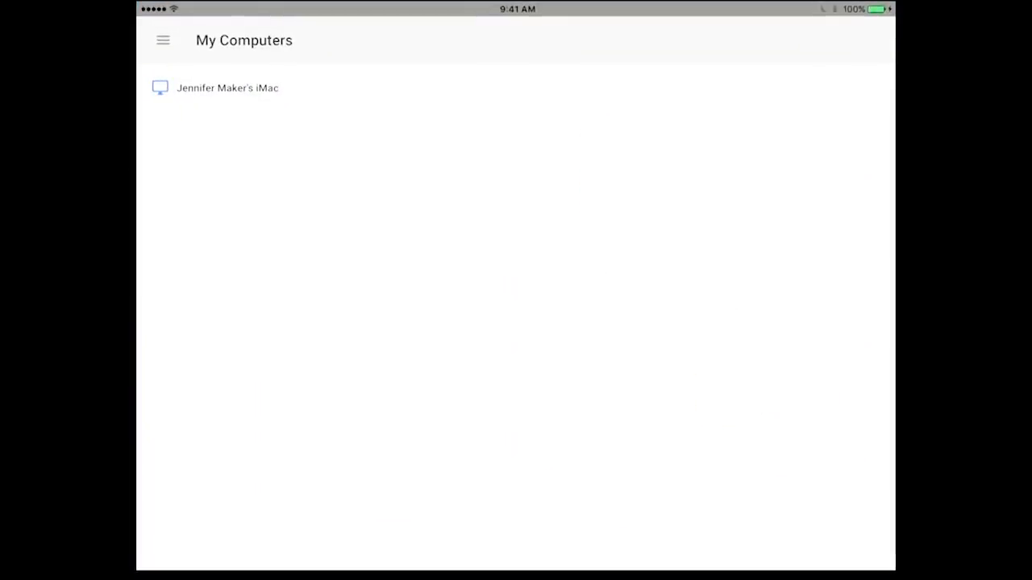
click(227, 88)
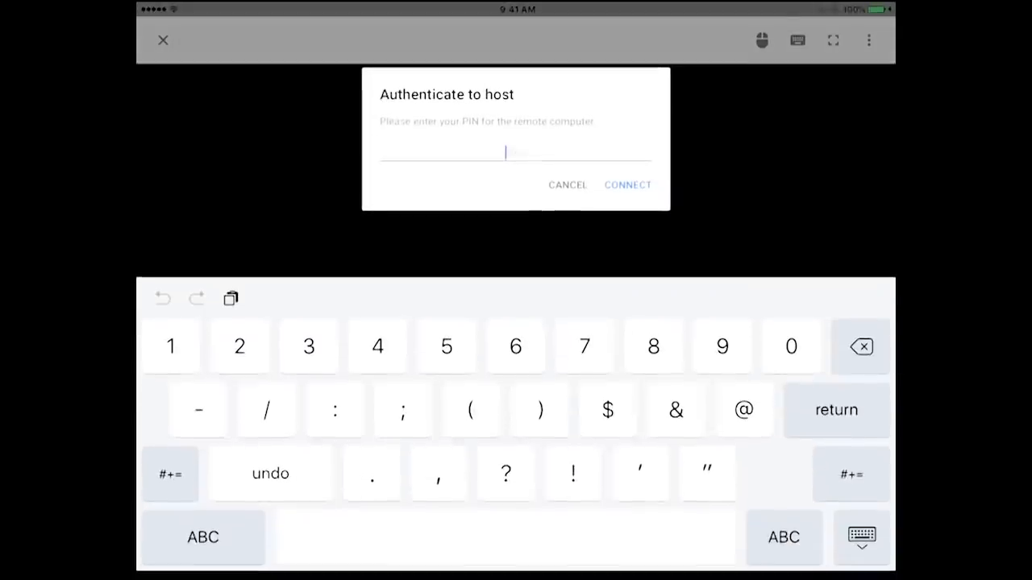
text(12345678)
key(Return)
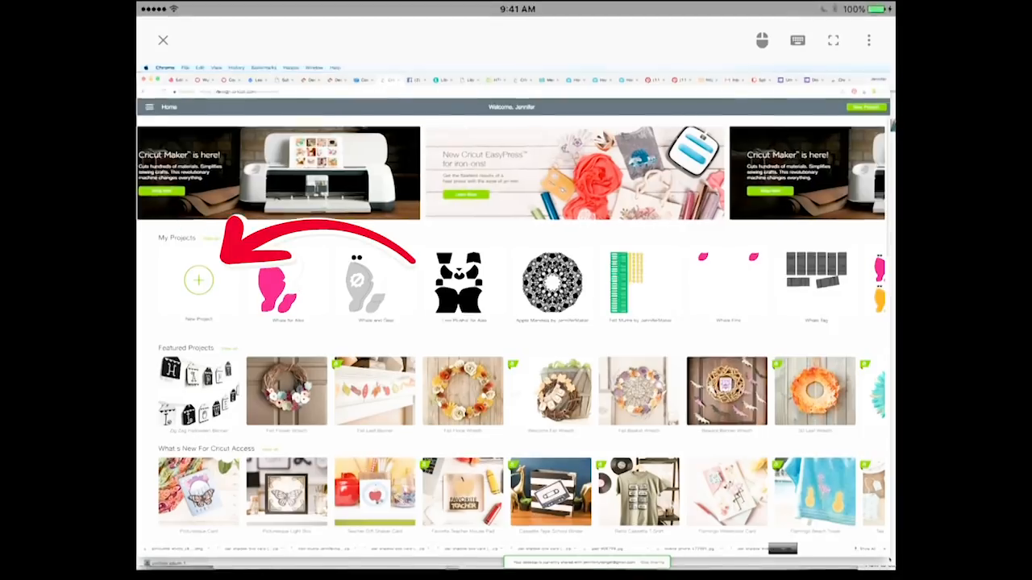
Step: Start a new project and upload owl-shadow-card-jennifermaker.svg as an image to the Name & tag page
click(197, 282)
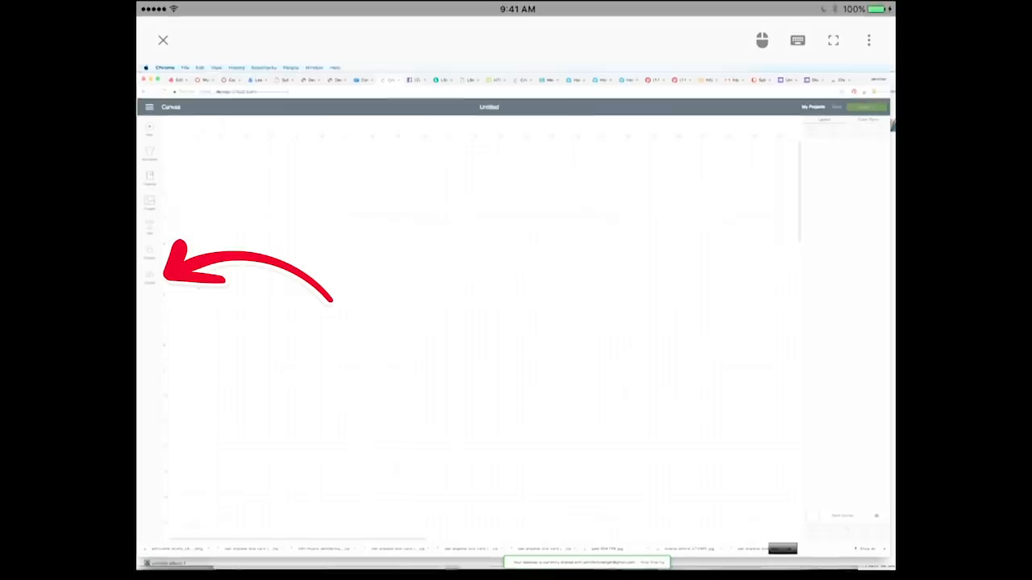
click(148, 275)
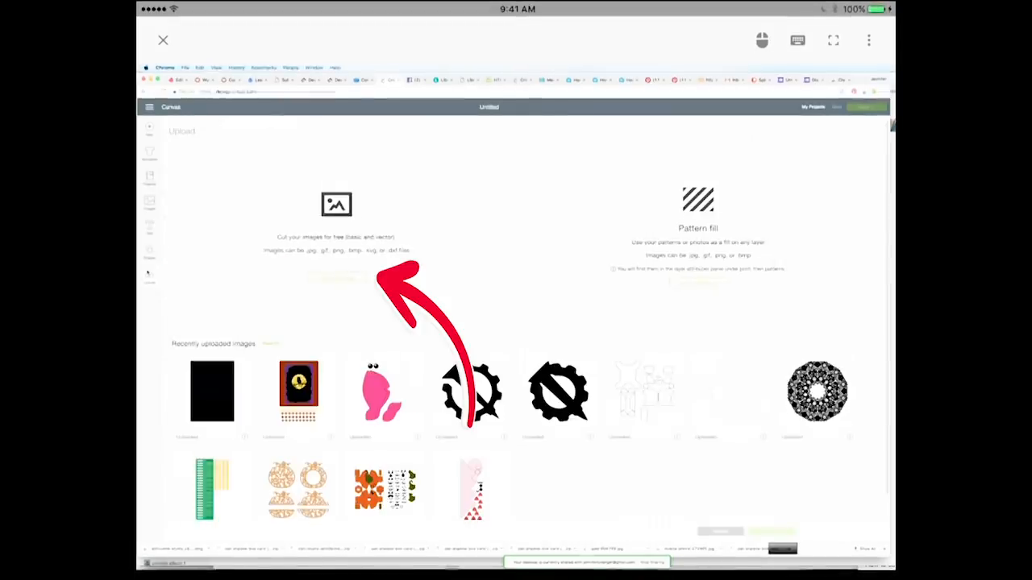
click(337, 278)
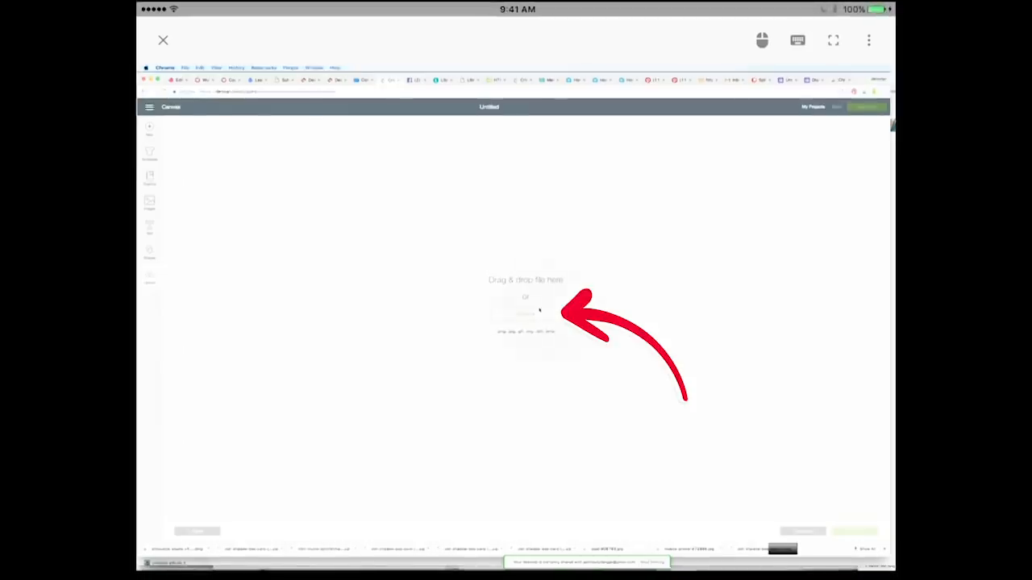
click(547, 319)
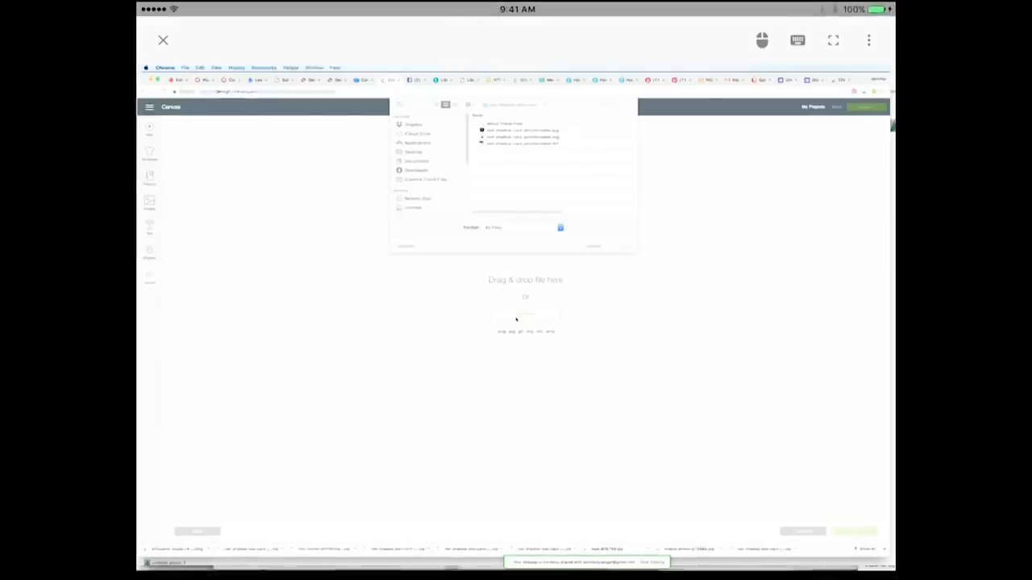
scroll(516, 320, up, 3)
scroll(585, 356, up, 3)
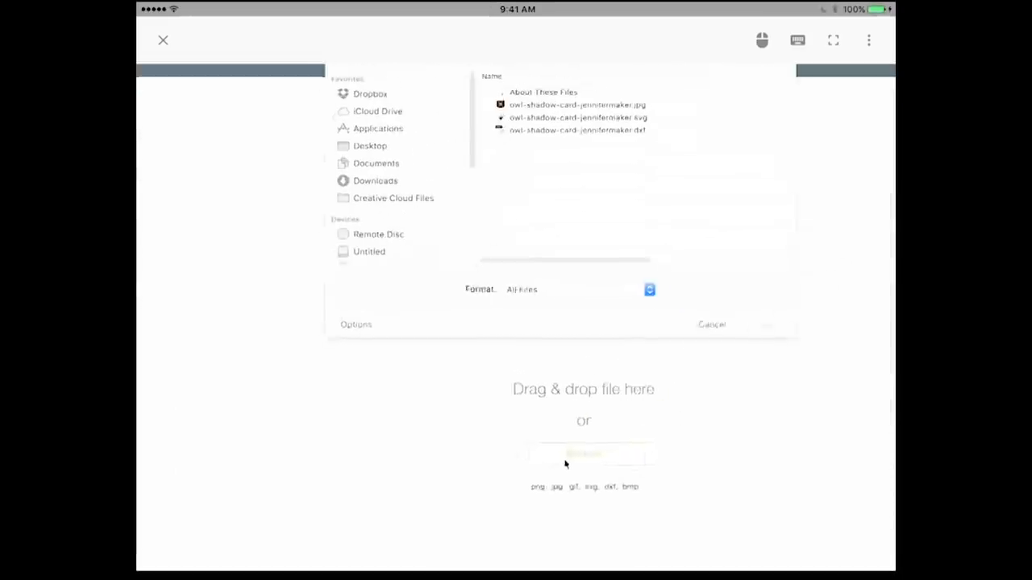
scroll(516, 323, up, 3)
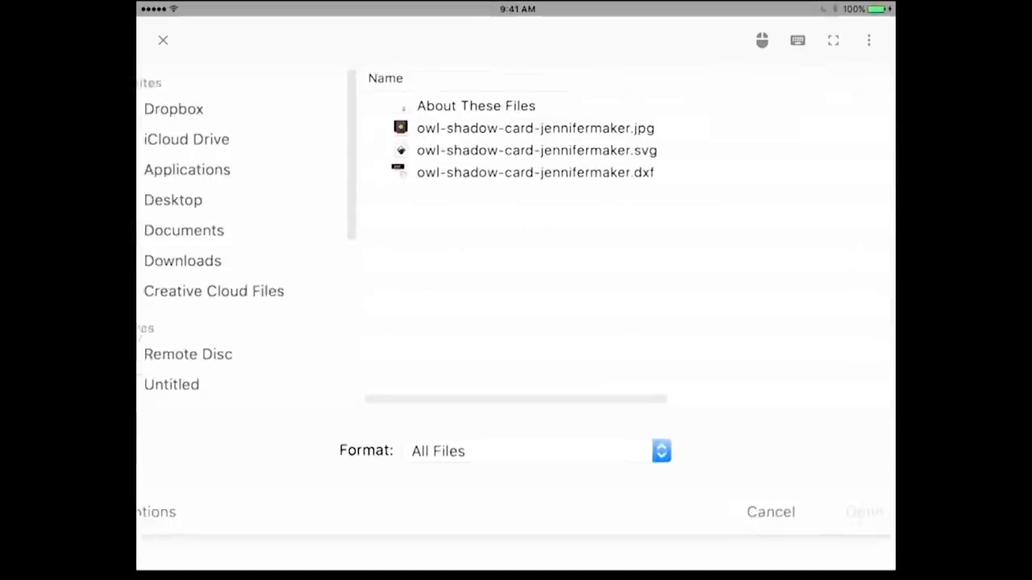
scroll(516, 322, down, 2)
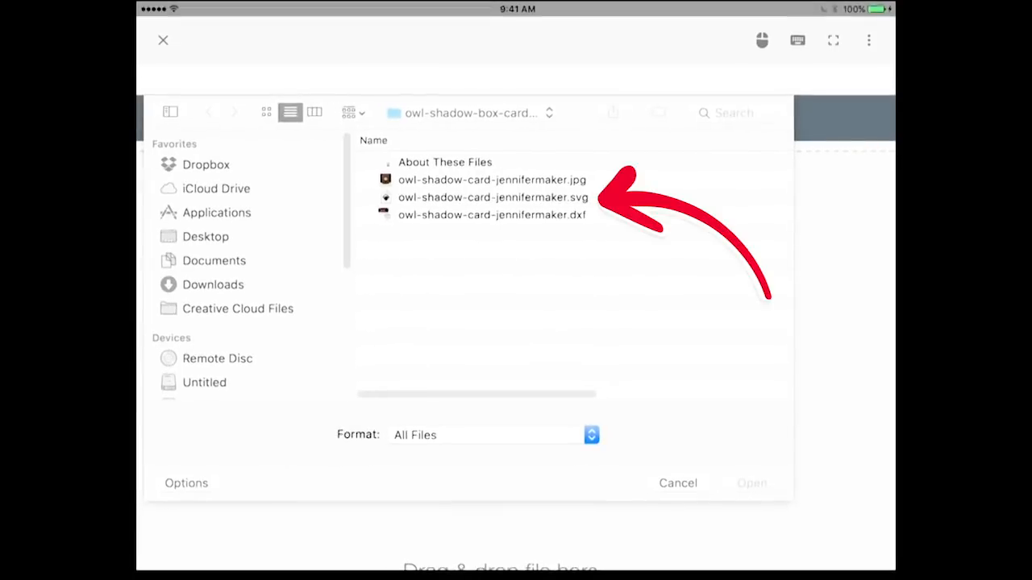
click(567, 196)
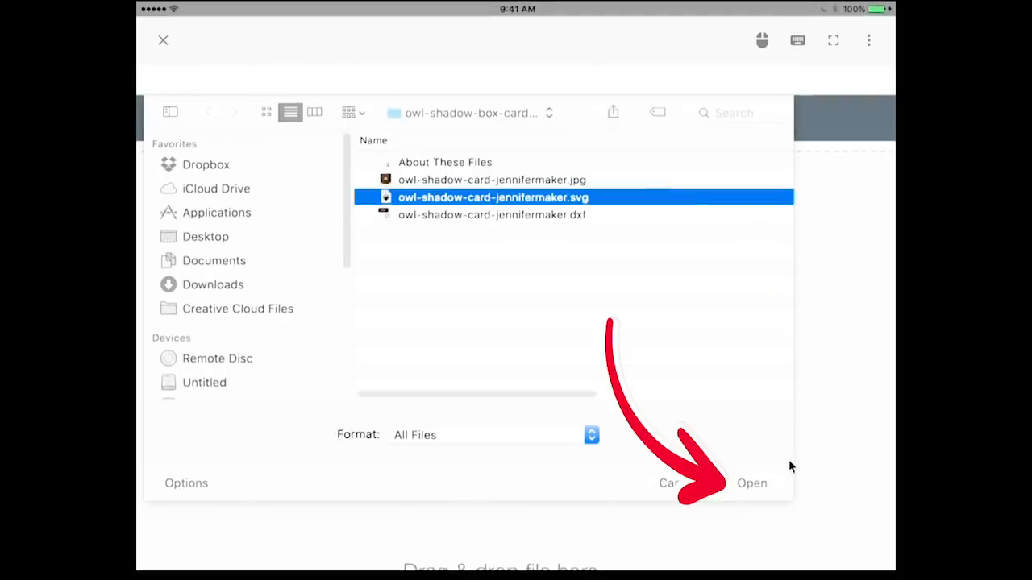
click(755, 486)
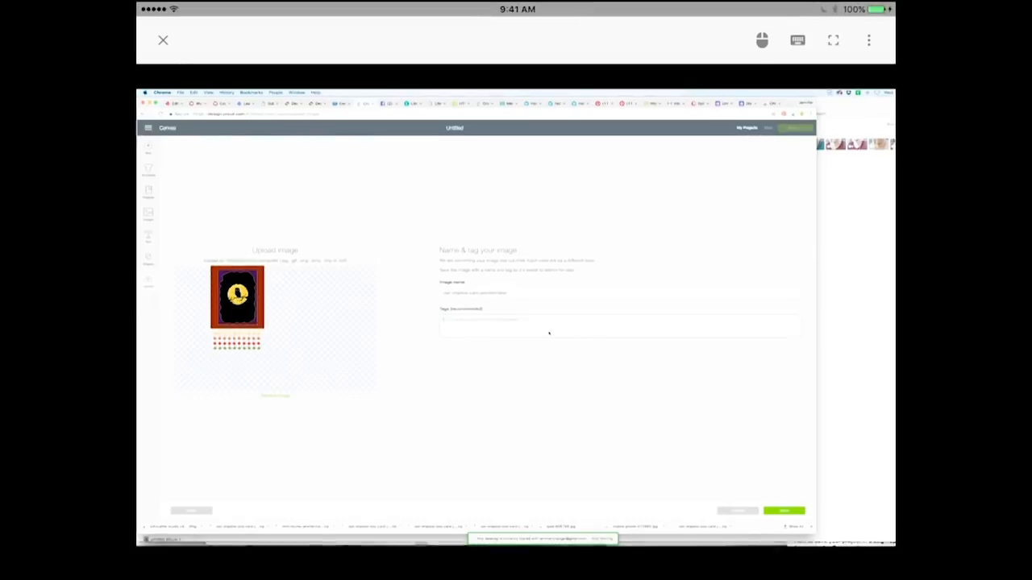
Step: Enter tag words for the owl card upload using the on-screen keyboard
click(797, 40)
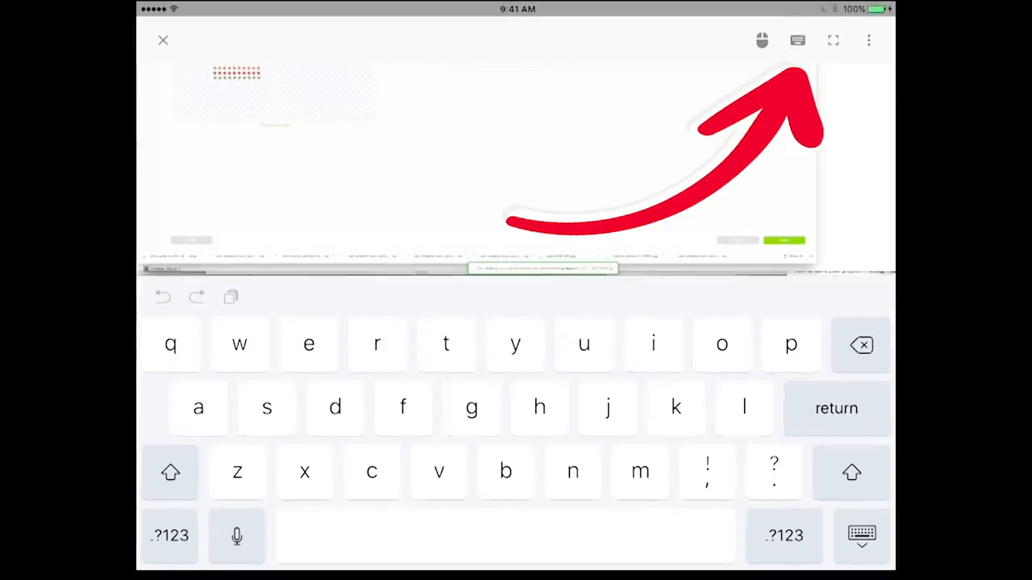
click(722, 344)
click(304, 472)
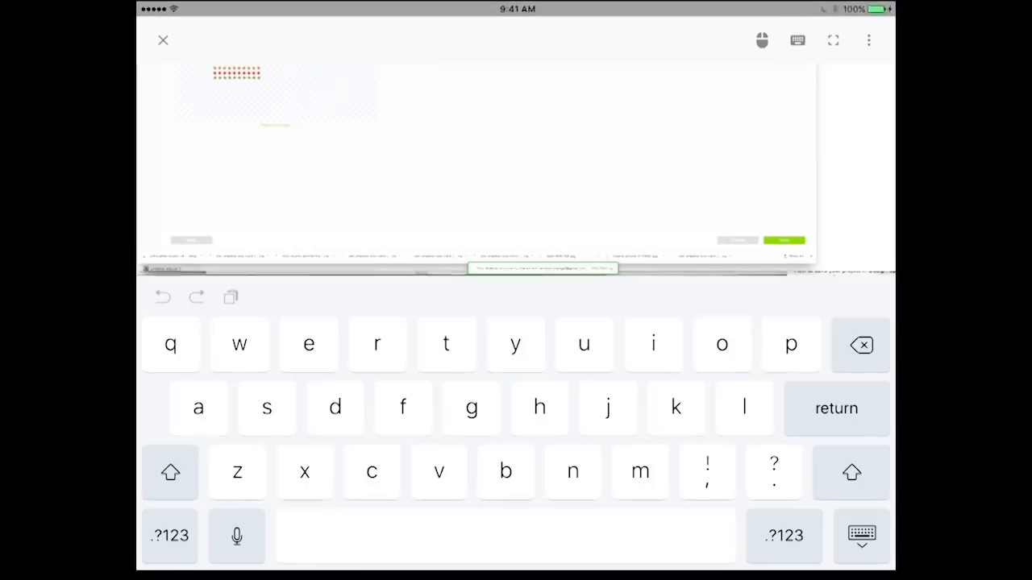
click(446, 345)
click(403, 407)
click(861, 535)
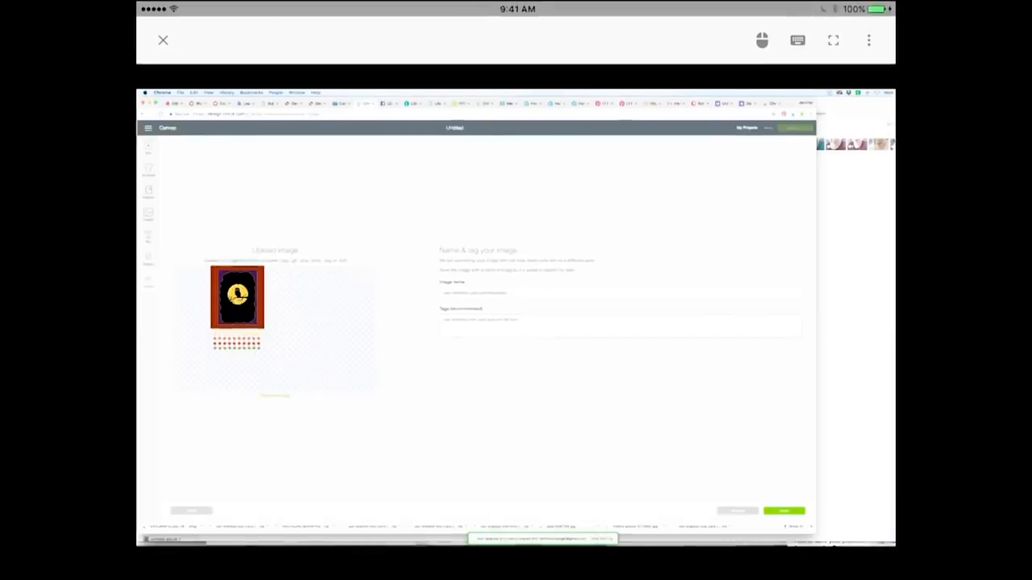
Step: Save the tagged upload and select the owl card thumbnail in recent uploads
scroll(784, 512, up, 5)
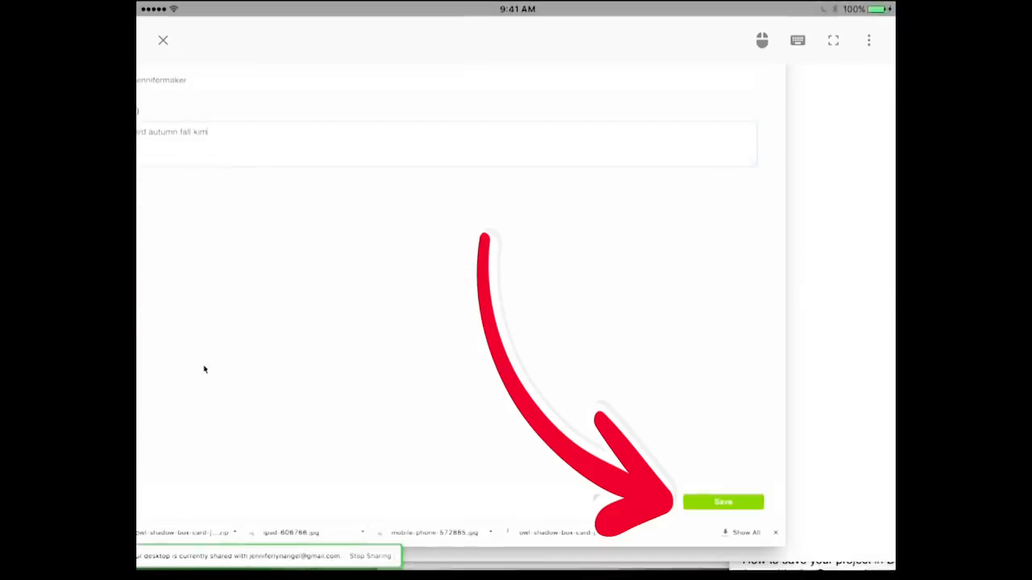
click(719, 501)
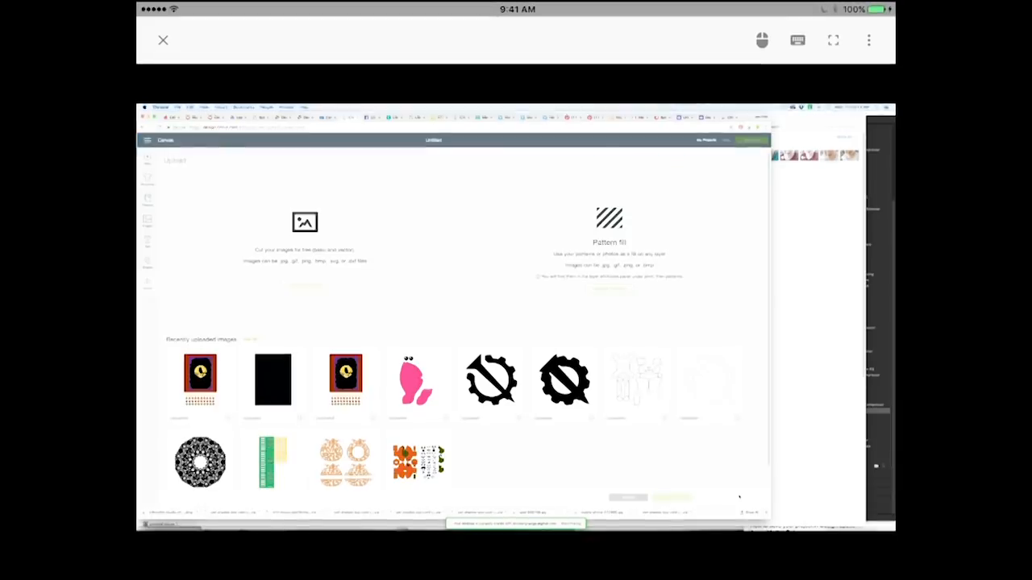
click(202, 380)
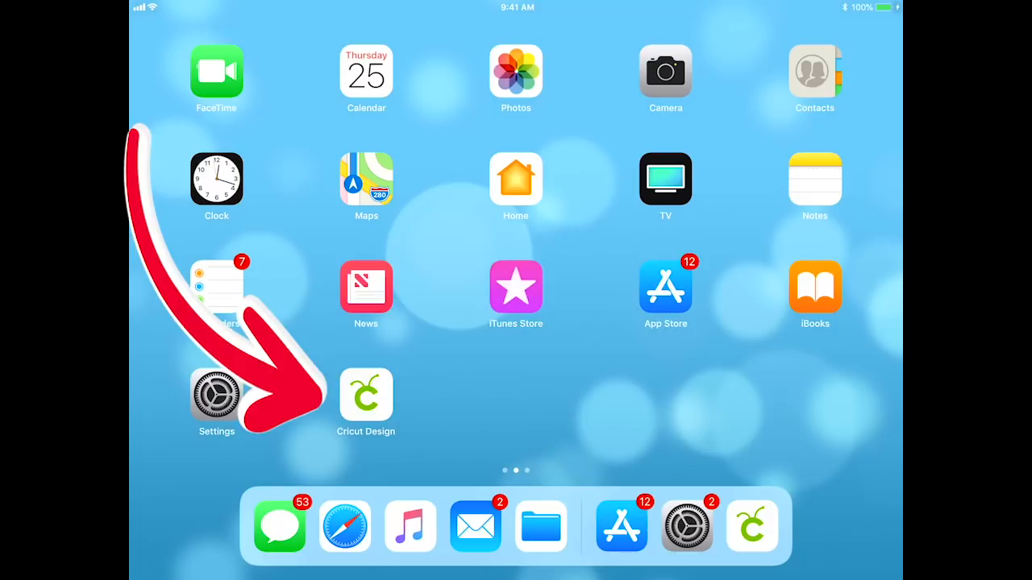
Step: In Cricut Design on the iPad, insert the uploaded owl card image onto the Untitled canvas
click(366, 395)
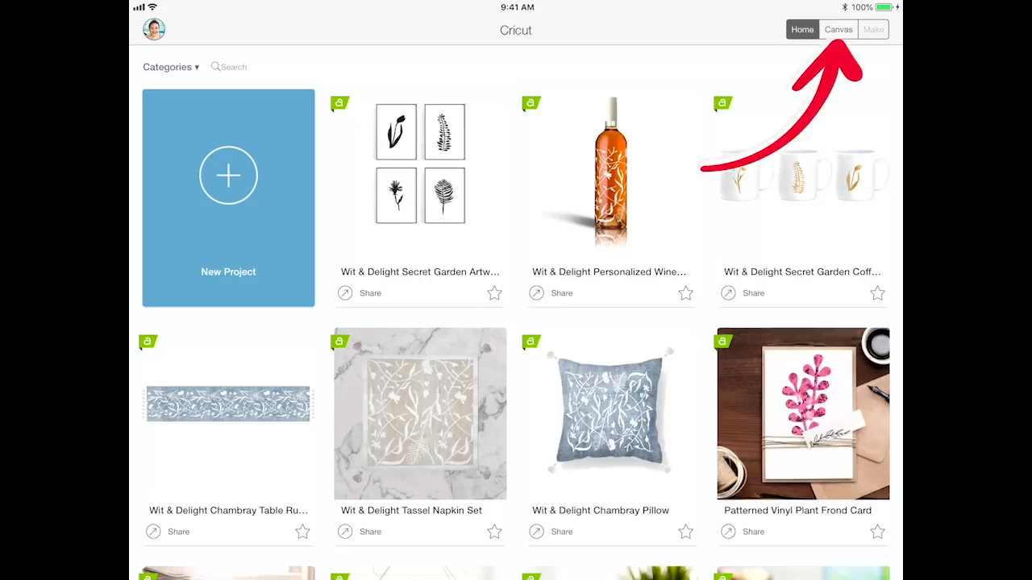
click(839, 29)
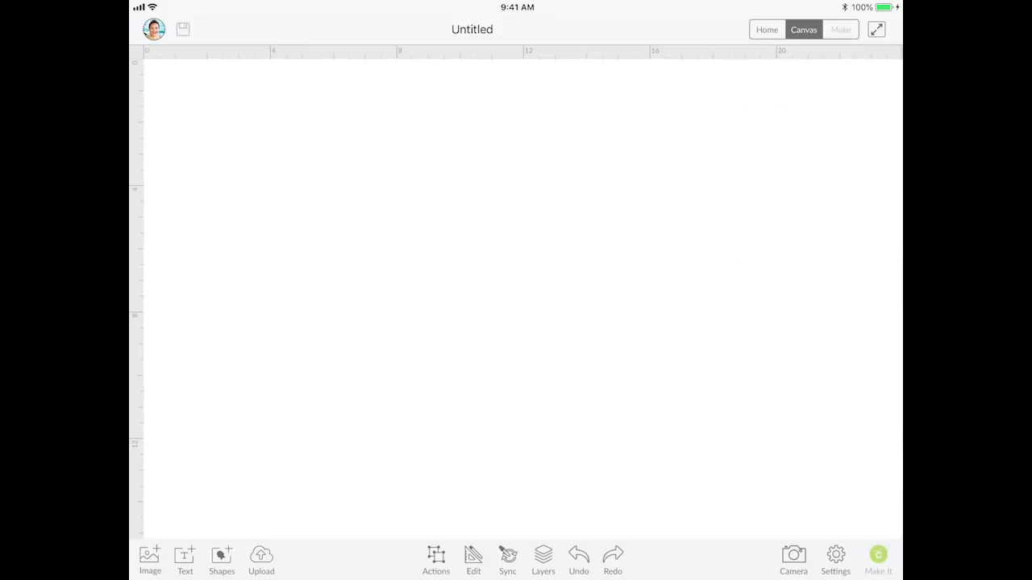
click(261, 558)
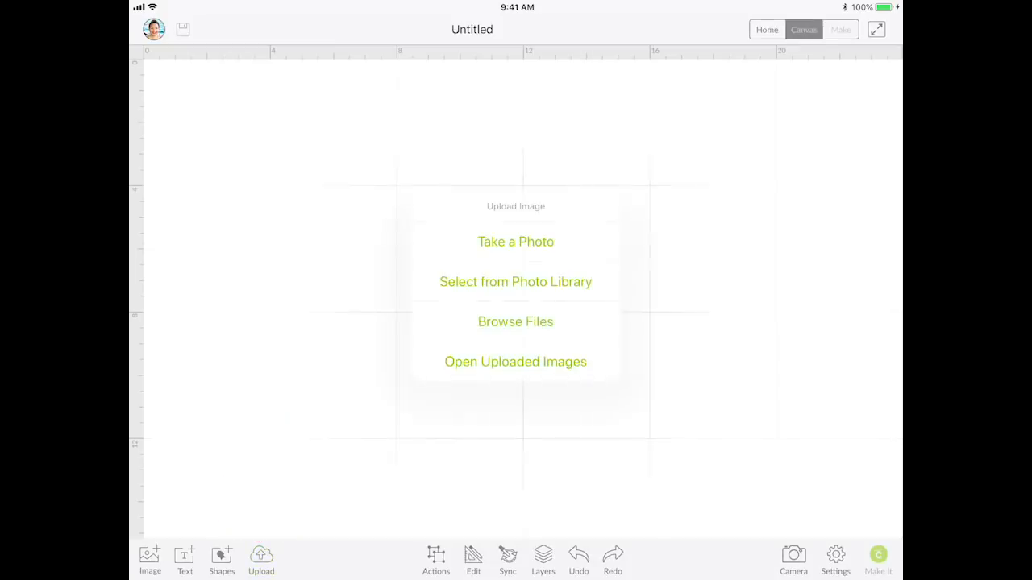
click(515, 361)
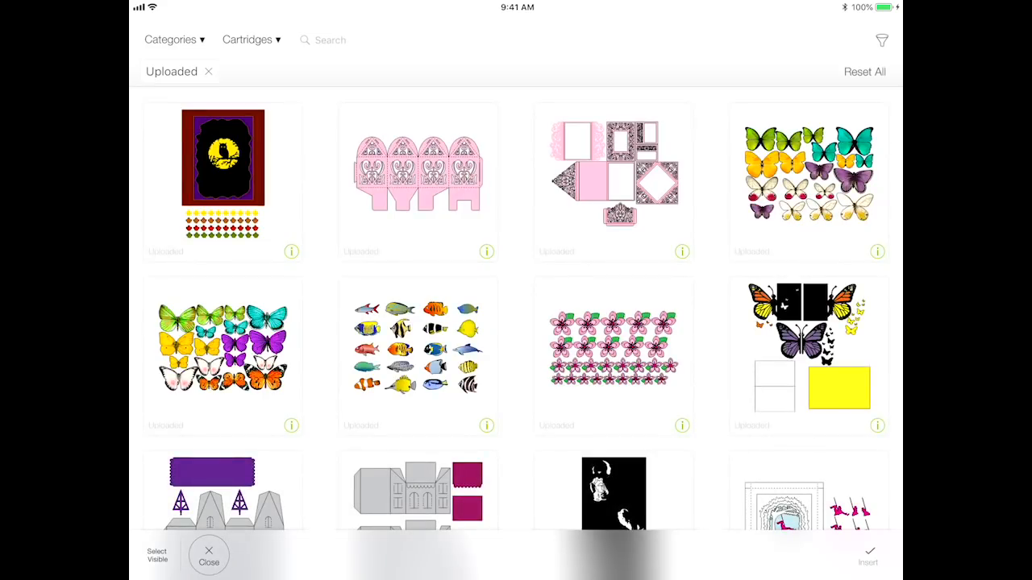
click(223, 173)
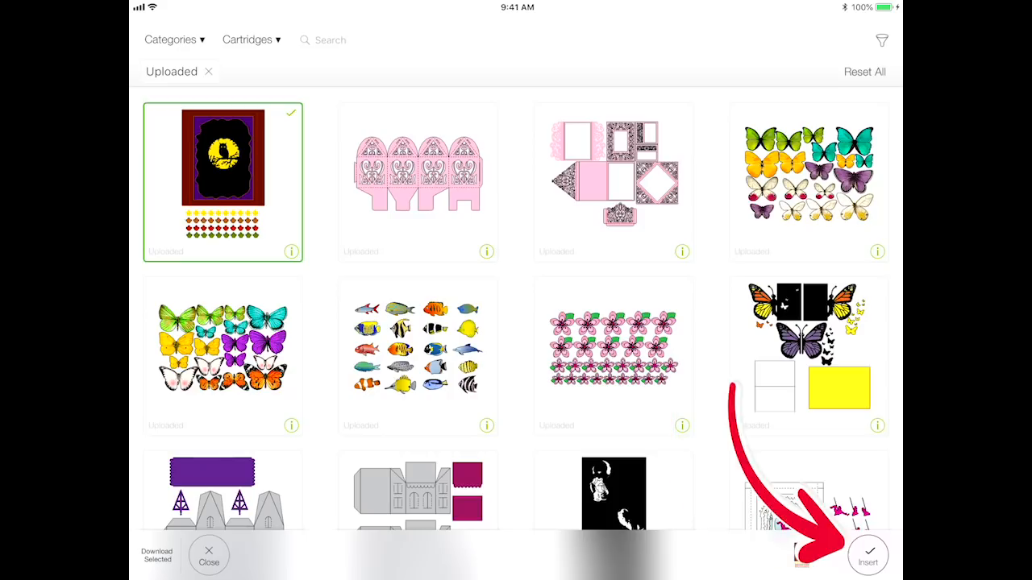
click(868, 554)
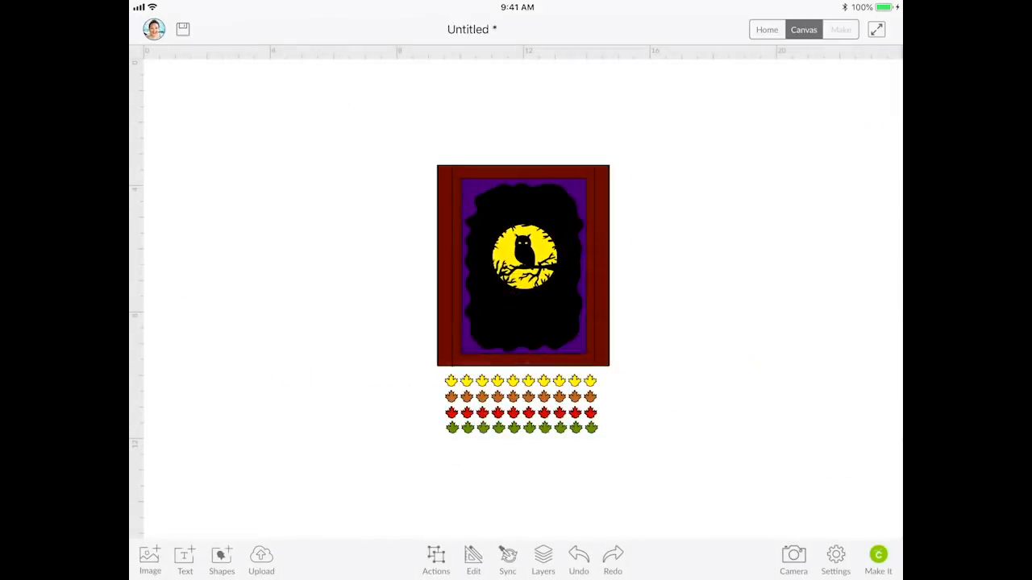
scroll(516, 266, up, 5)
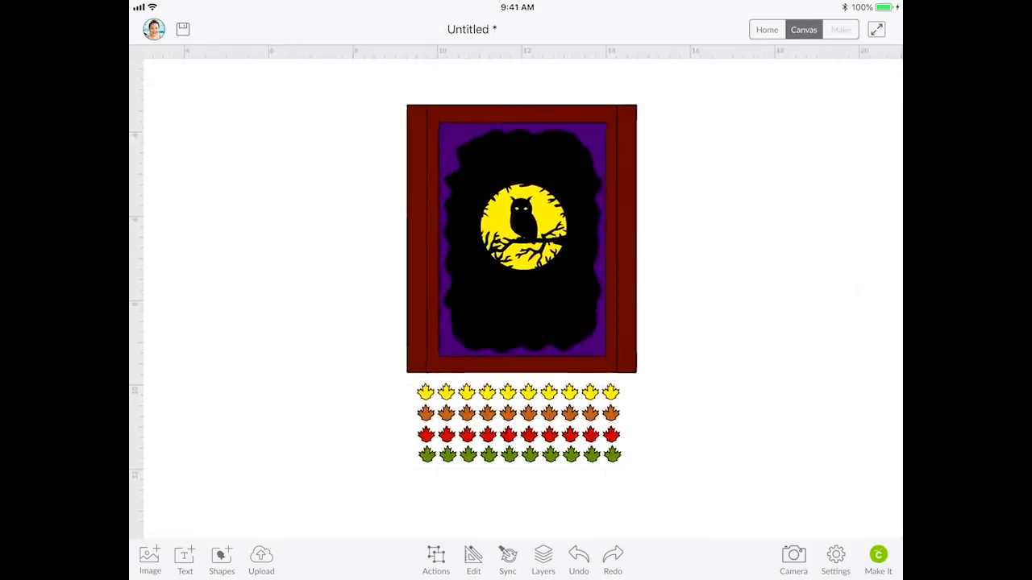
Step: Scroll up in the view while leaving the iPad import for Silhouette Studio
scroll(516, 290, up, 1)
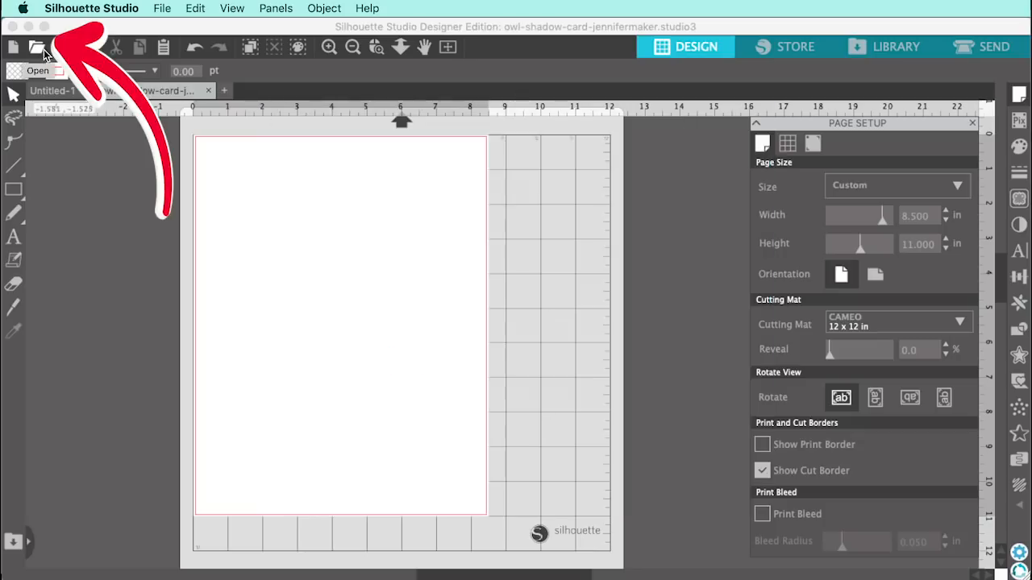
Step: Open owl-shadow-card-jennifermaker.svg, not the DXF version, through Silhouette Studio's Open dialog
click(43, 51)
drag(853, 222, 334, 186)
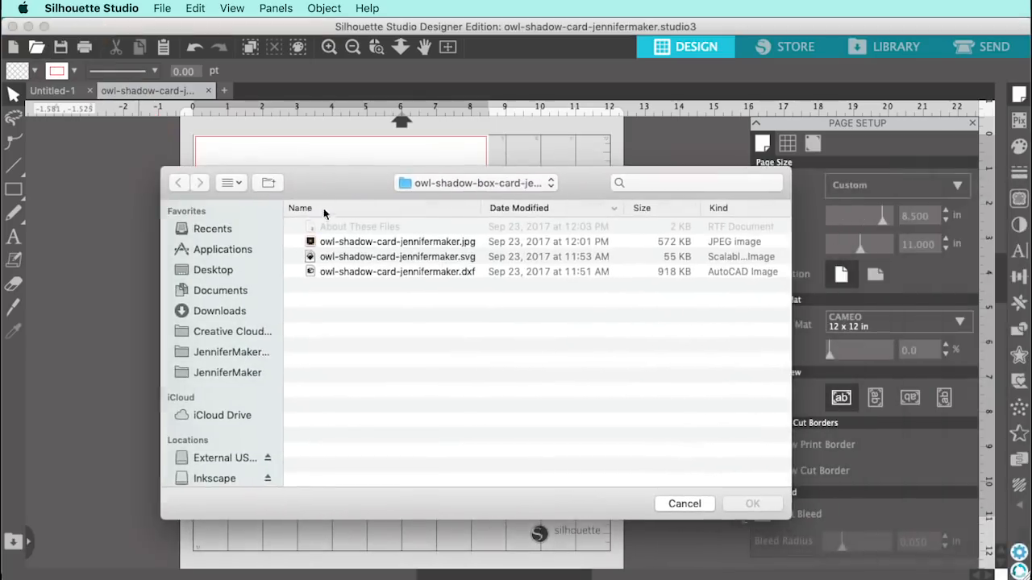
click(470, 257)
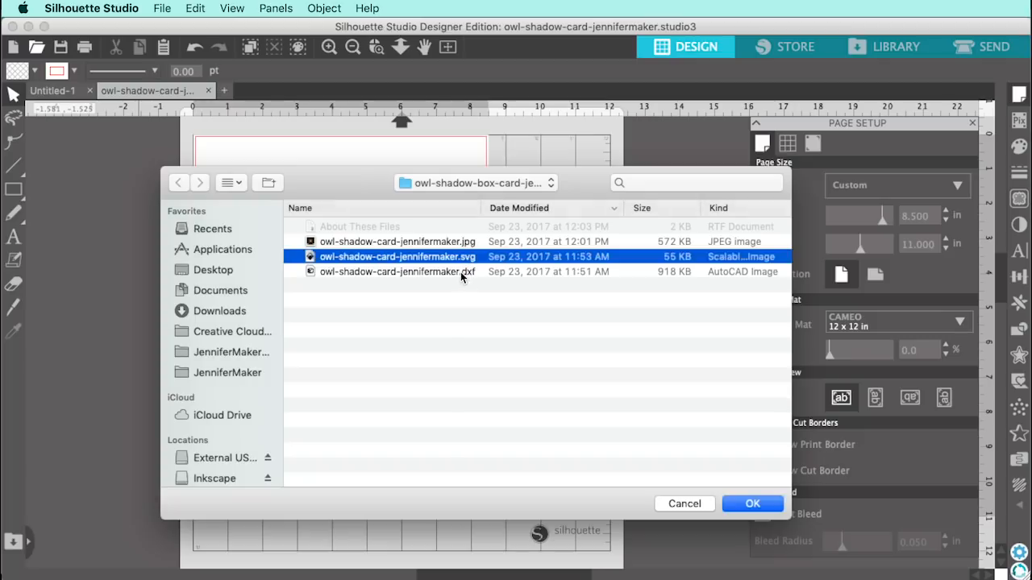
click(462, 272)
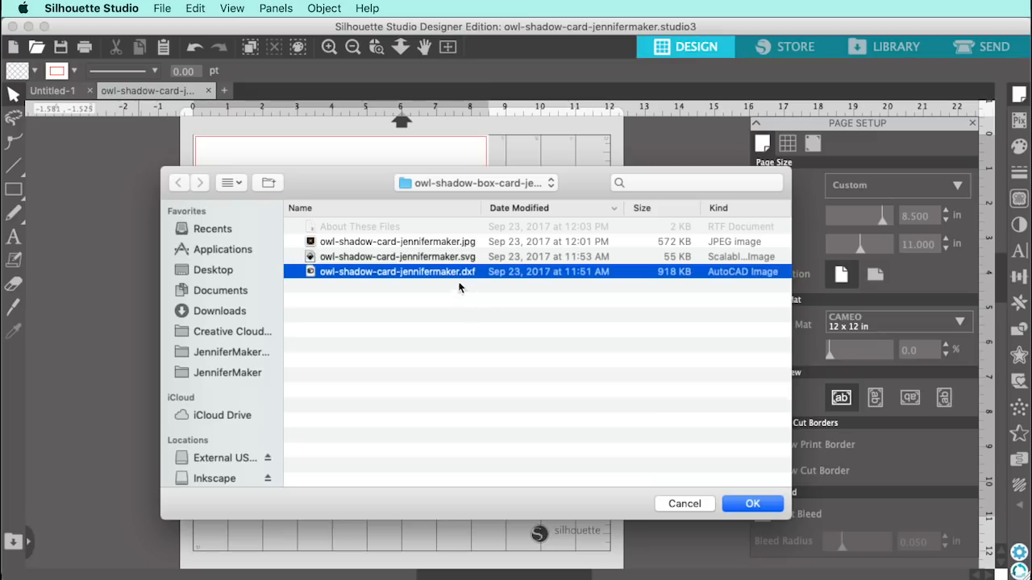
click(452, 258)
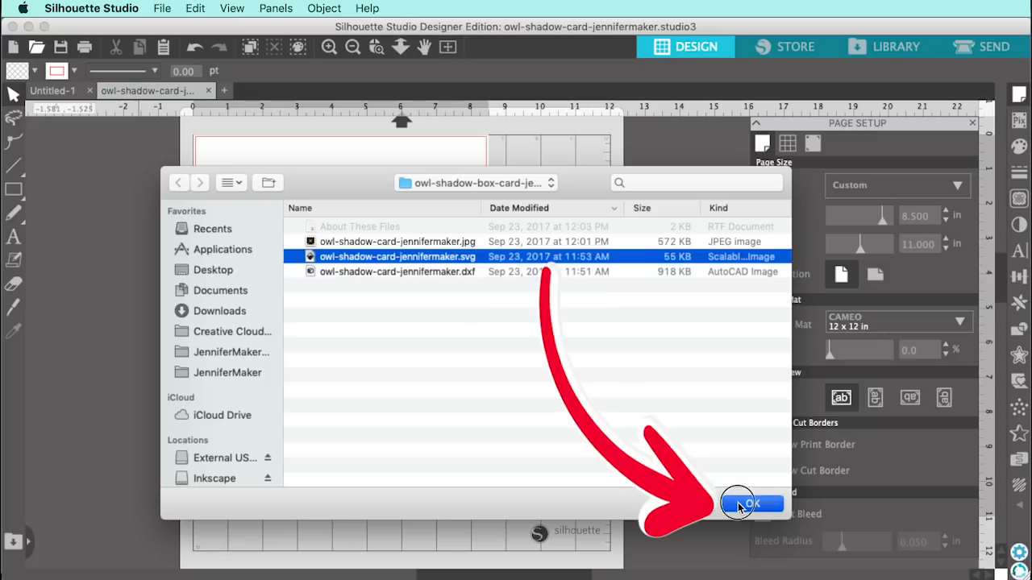
click(749, 504)
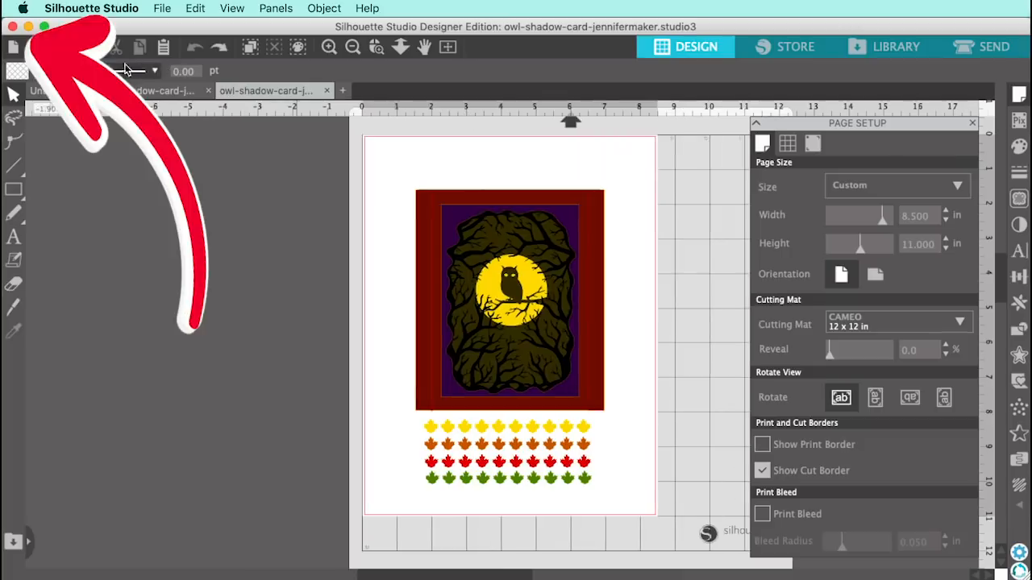
Step: Create a new blank drawing, drop the owl card SVG from Finder onto it, and close Finder
click(14, 48)
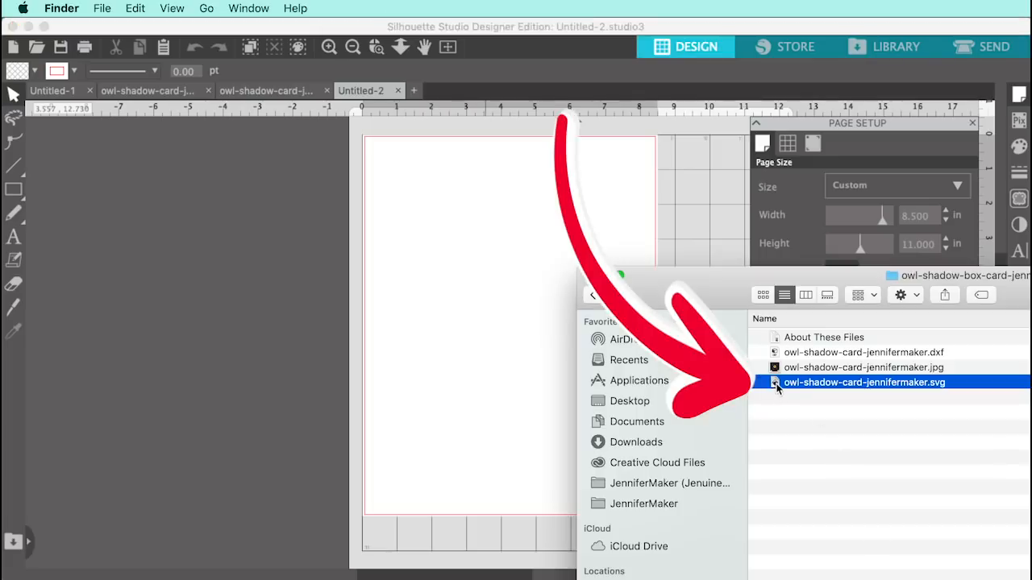
drag(775, 385, 481, 302)
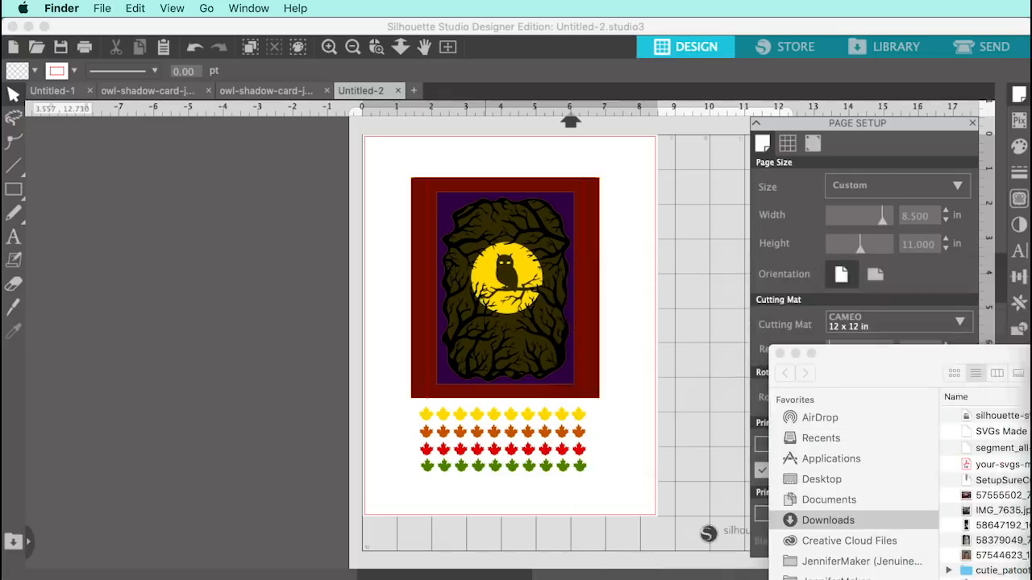
key(super+w)
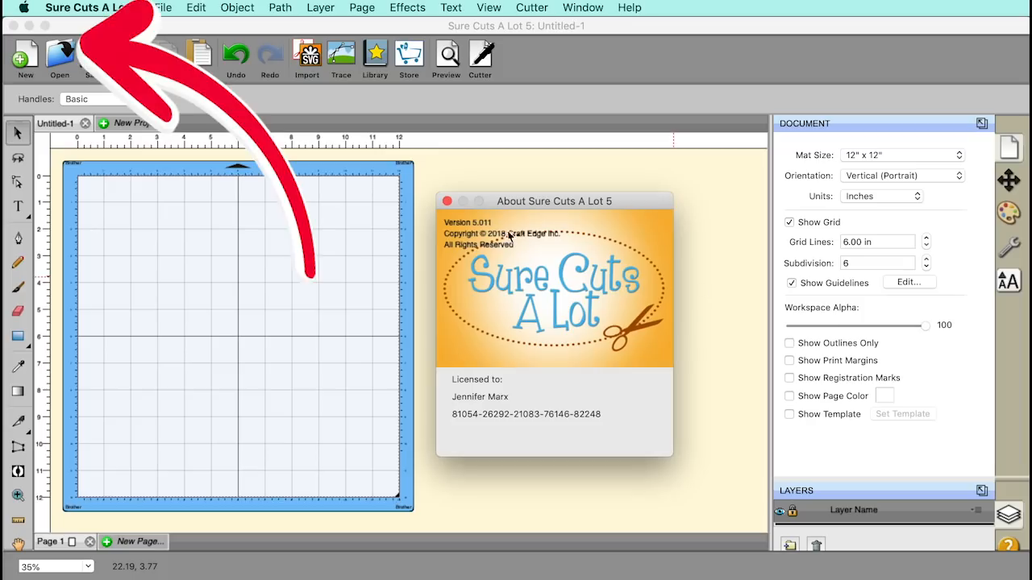
Step: Dismiss the About box and cancel the Open dialog, since it can't open SVGs
click(448, 202)
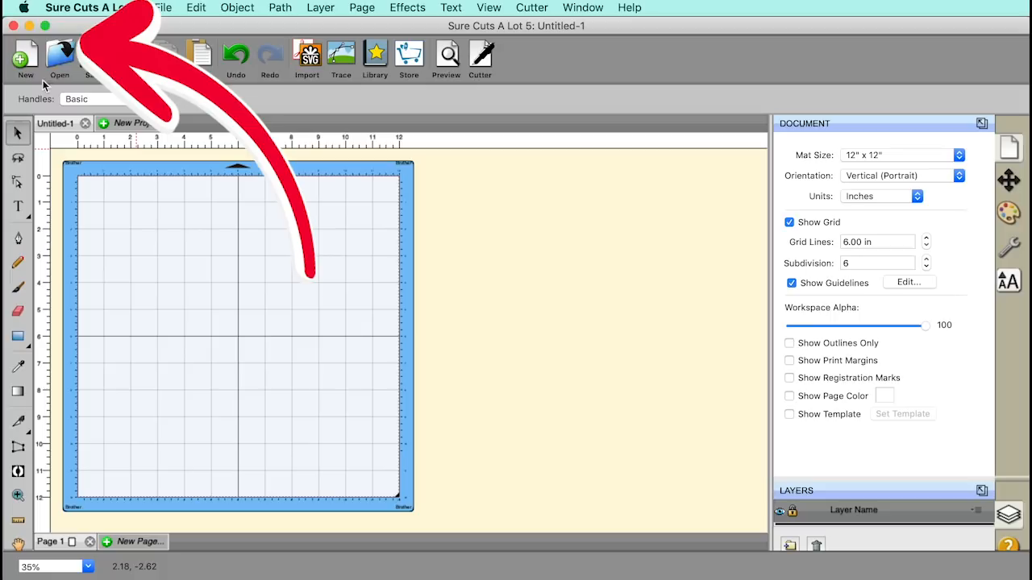
click(64, 64)
drag(798, 200, 405, 157)
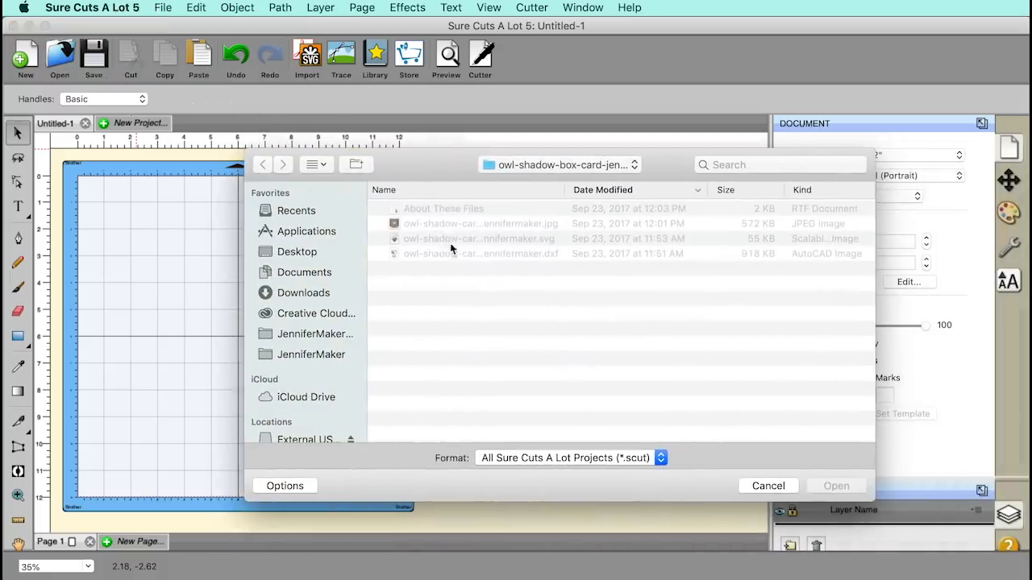
click(754, 485)
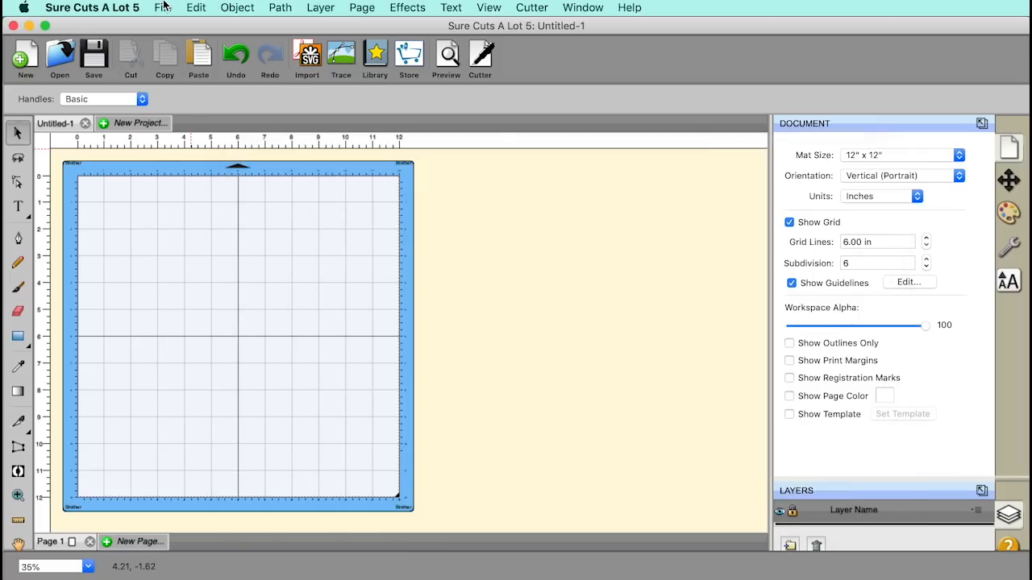
Step: Import the owl card SVG onto the mat with Import SVG, reposition it, then delete it
click(314, 70)
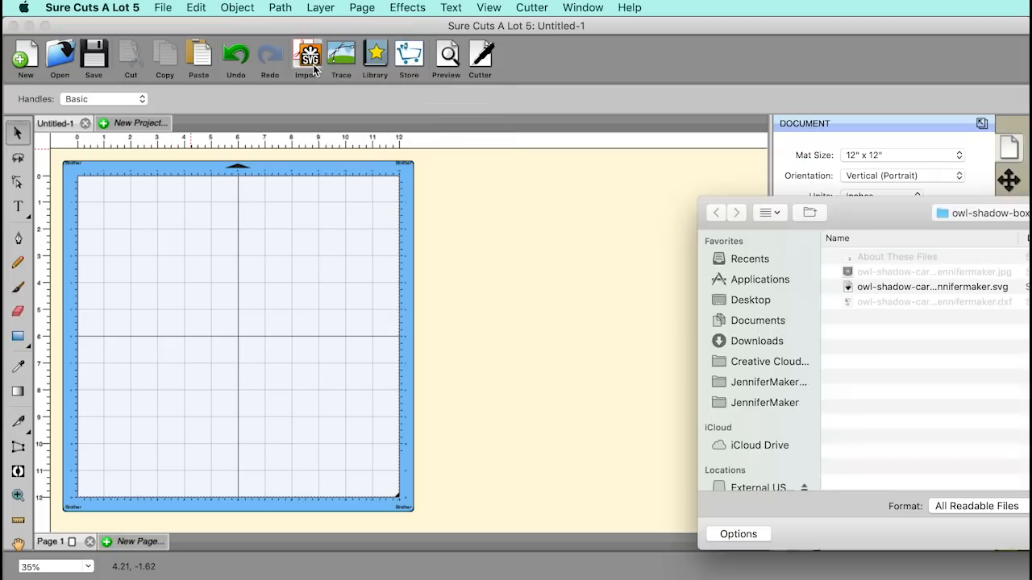
drag(858, 185, 348, 175)
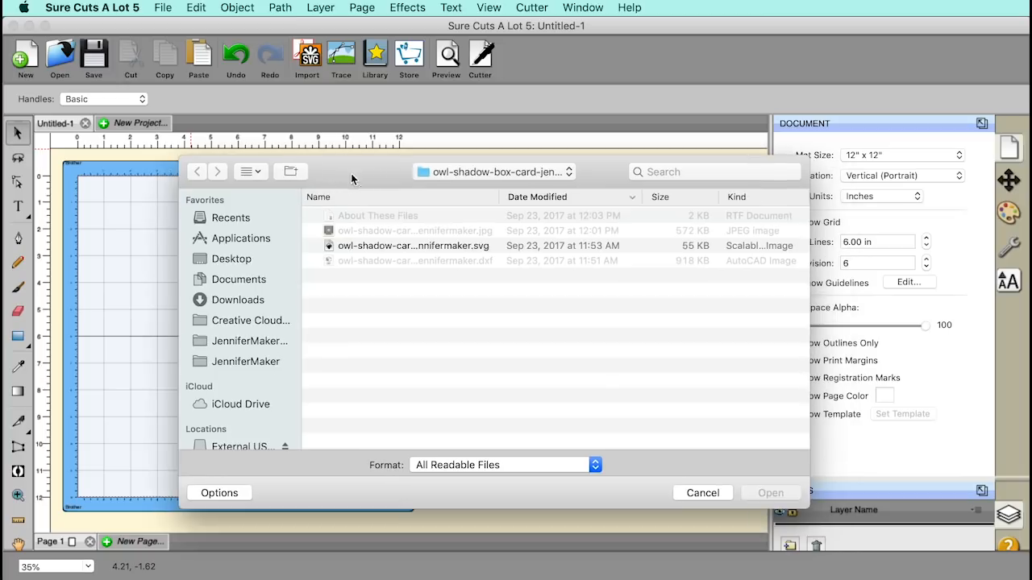
click(439, 245)
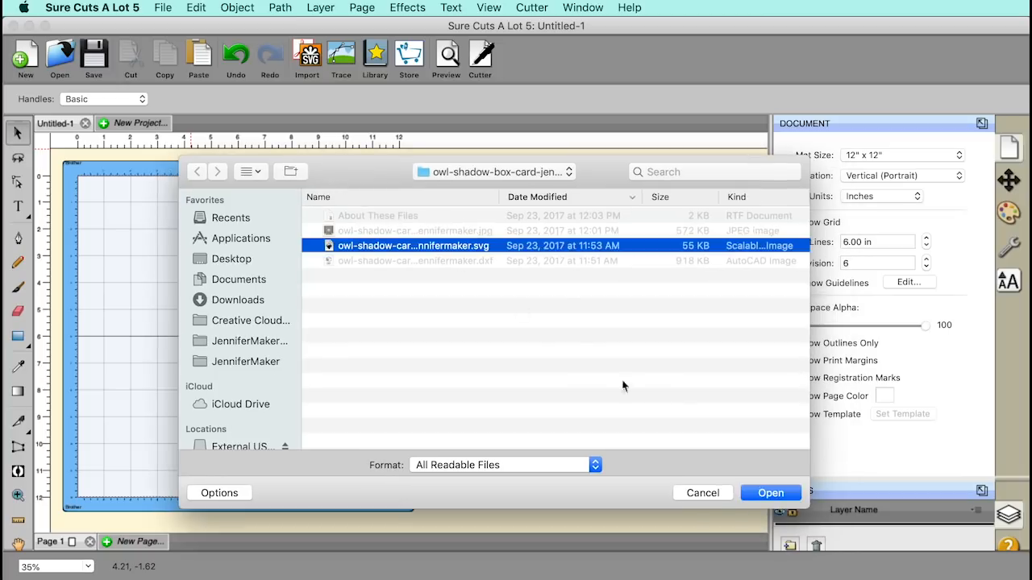
click(769, 494)
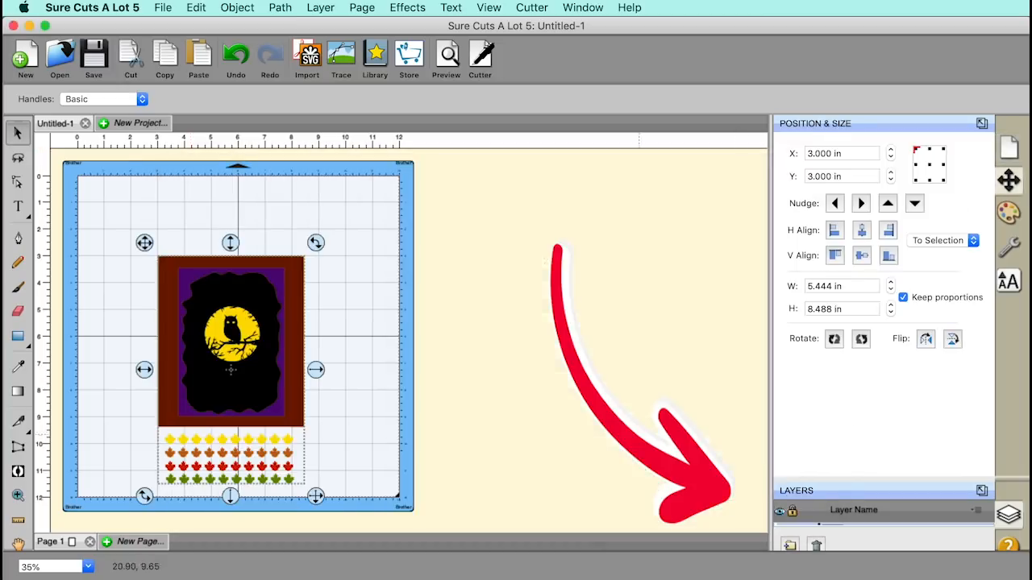
drag(298, 284, 302, 245)
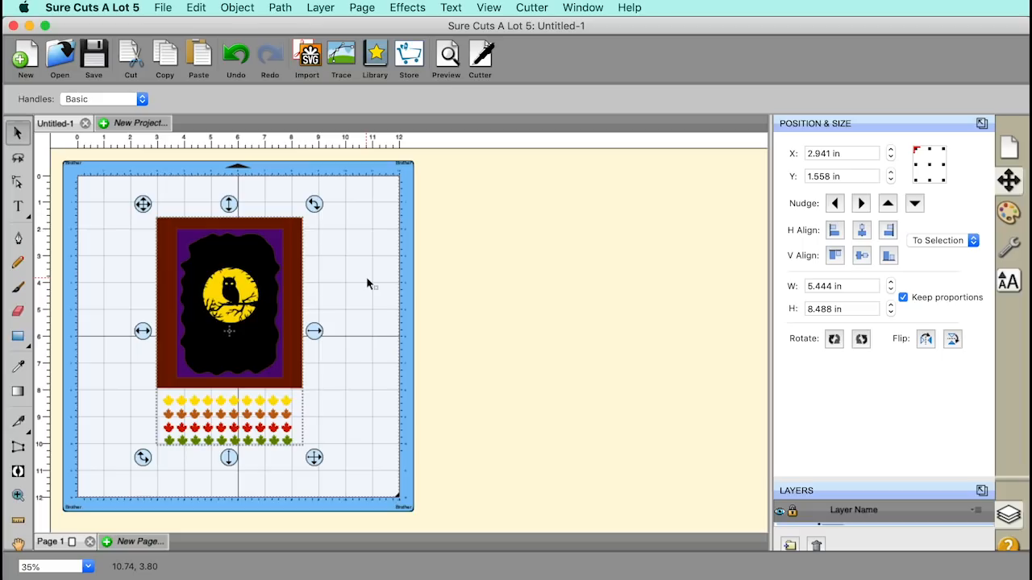
key(Delete)
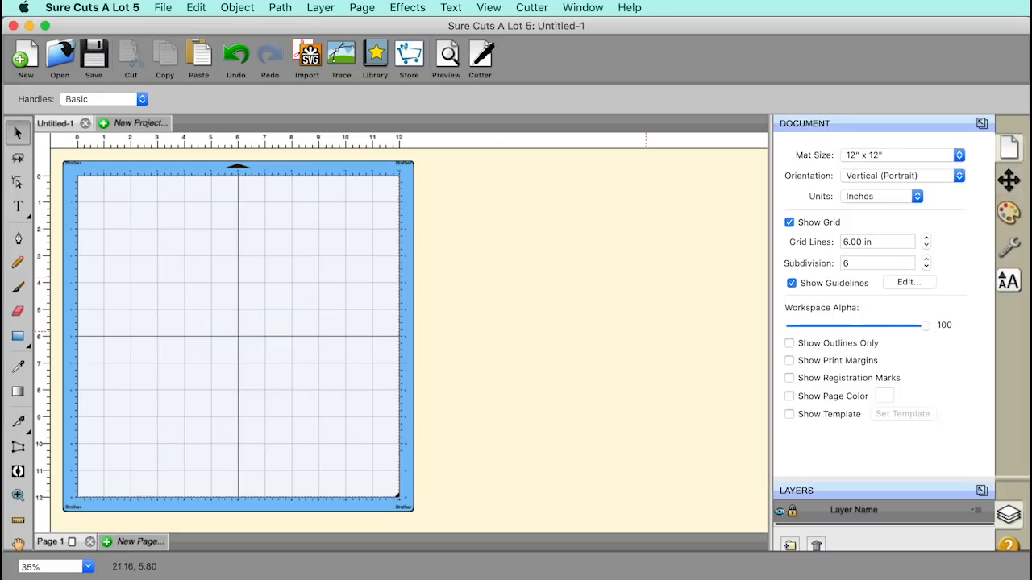
Step: Drag the owl card SVG from Finder onto the mat and deselect it
drag(1031, 323, 640, 248)
drag(727, 347, 211, 272)
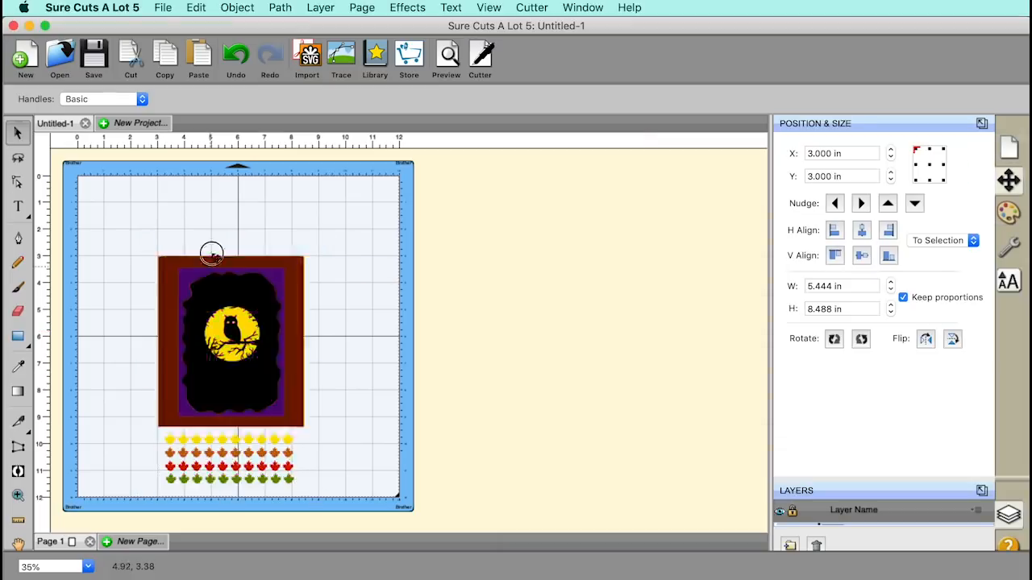
click(476, 301)
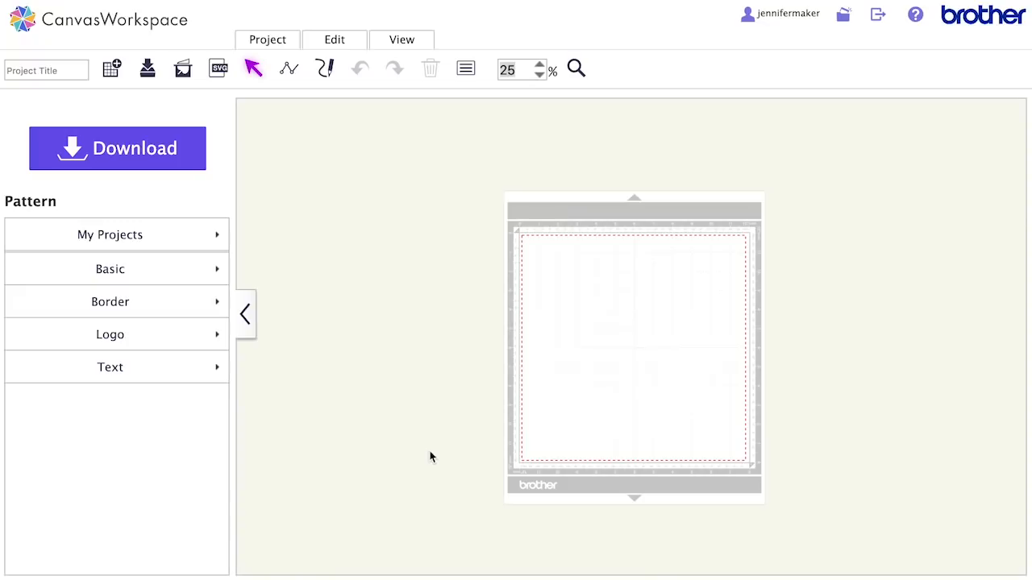
Step: Choose owl-shadow-card-jennifermaker.svg from the owl folder in the Import SVG/DXF/FCM dialog and confirm
click(218, 70)
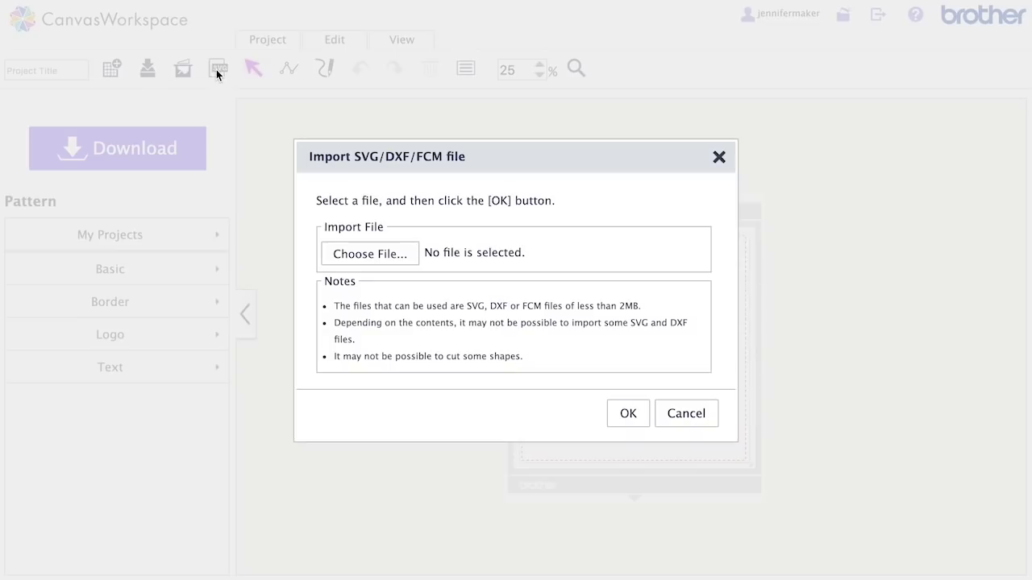
click(357, 258)
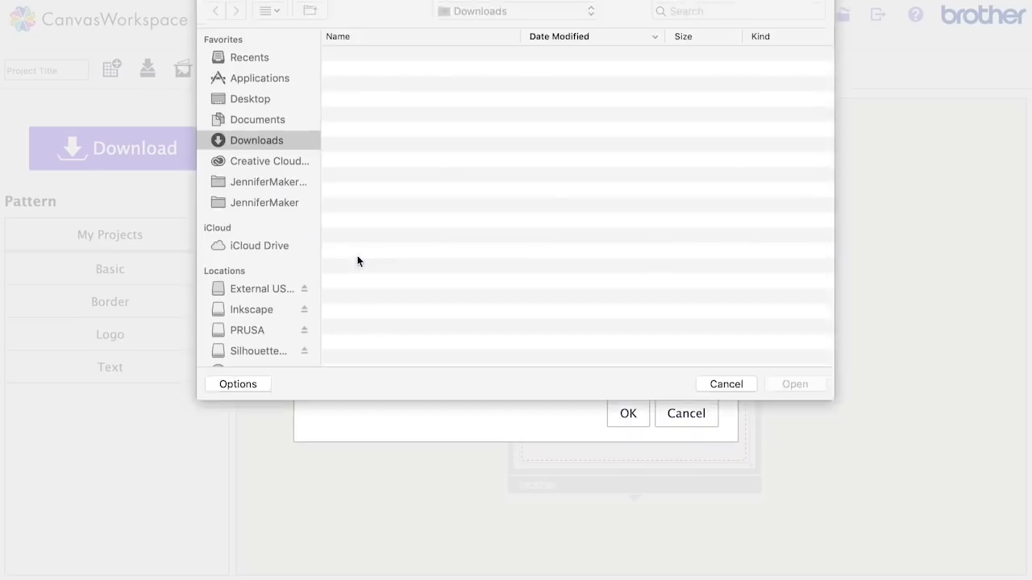
double_click(409, 239)
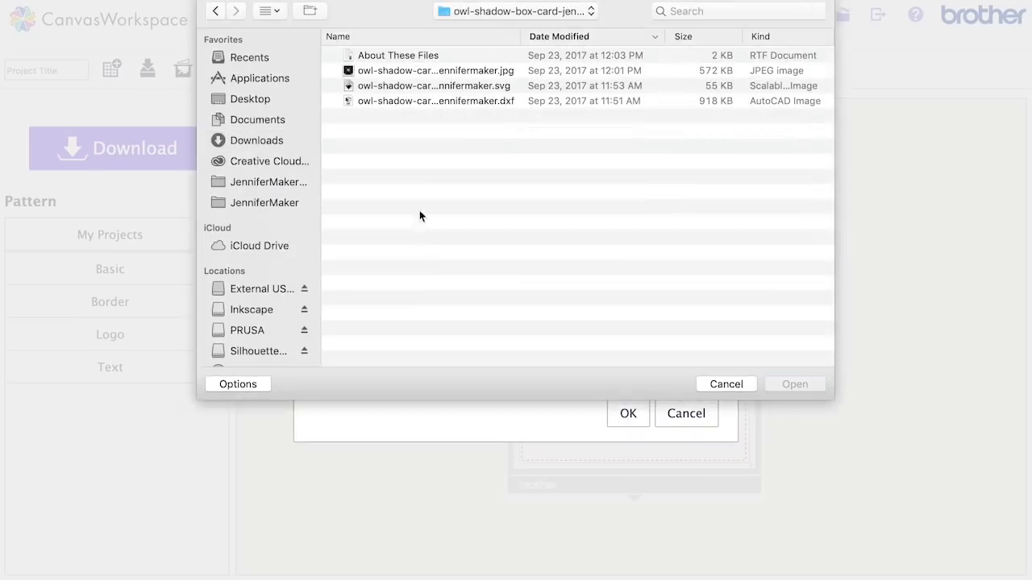
double_click(475, 87)
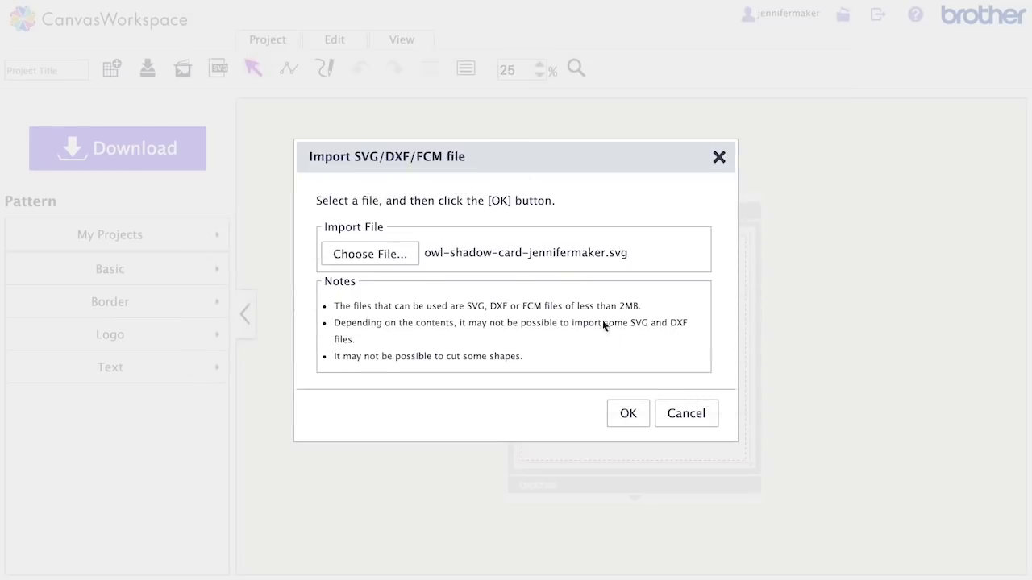
click(631, 416)
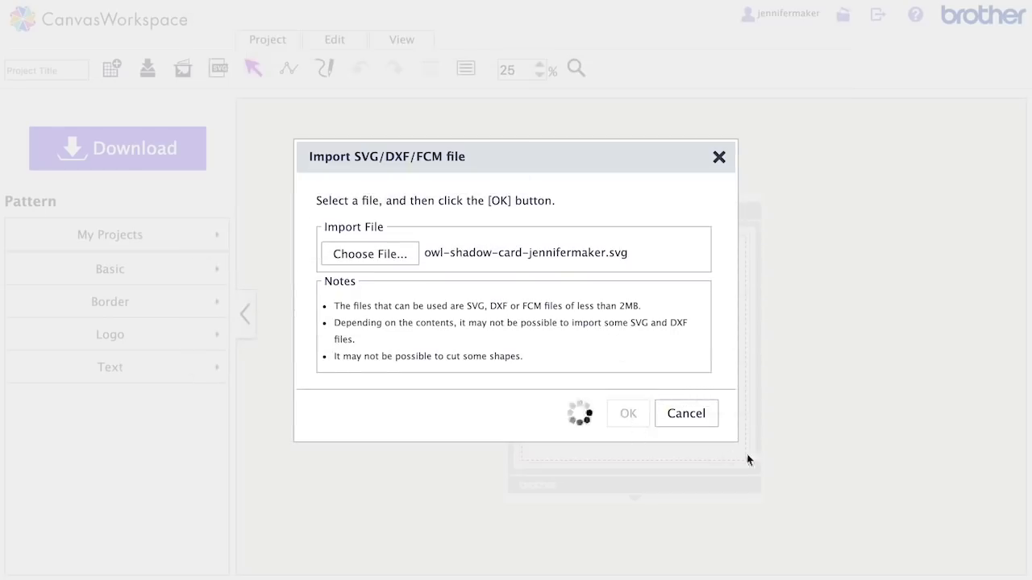